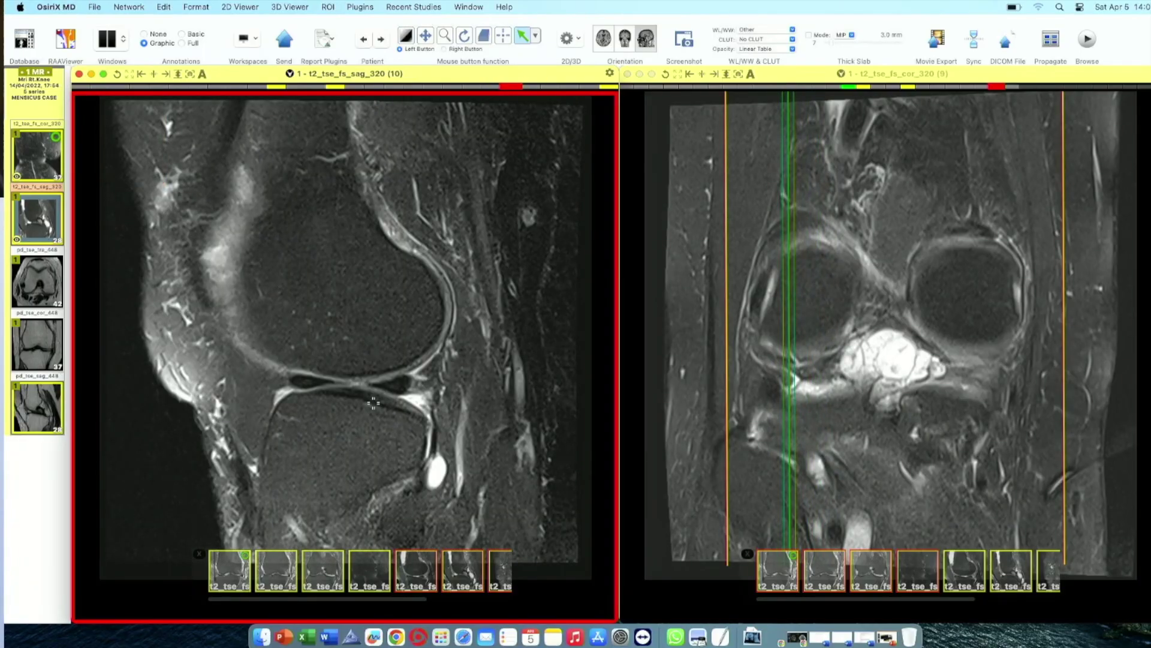
Scroll the T2 sagittal series to a slice through the opposite femoral condyle
scroll(373, 403, "up", 5)
scroll(373, 403, "down", 4)
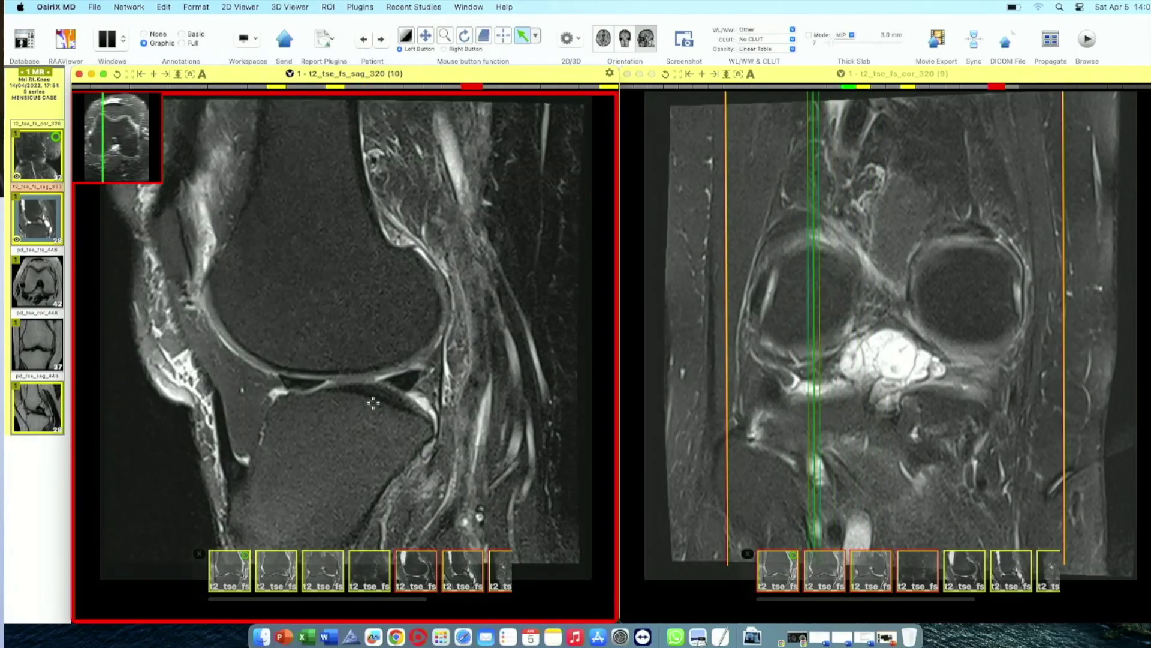
scroll(373, 403, "up", 8)
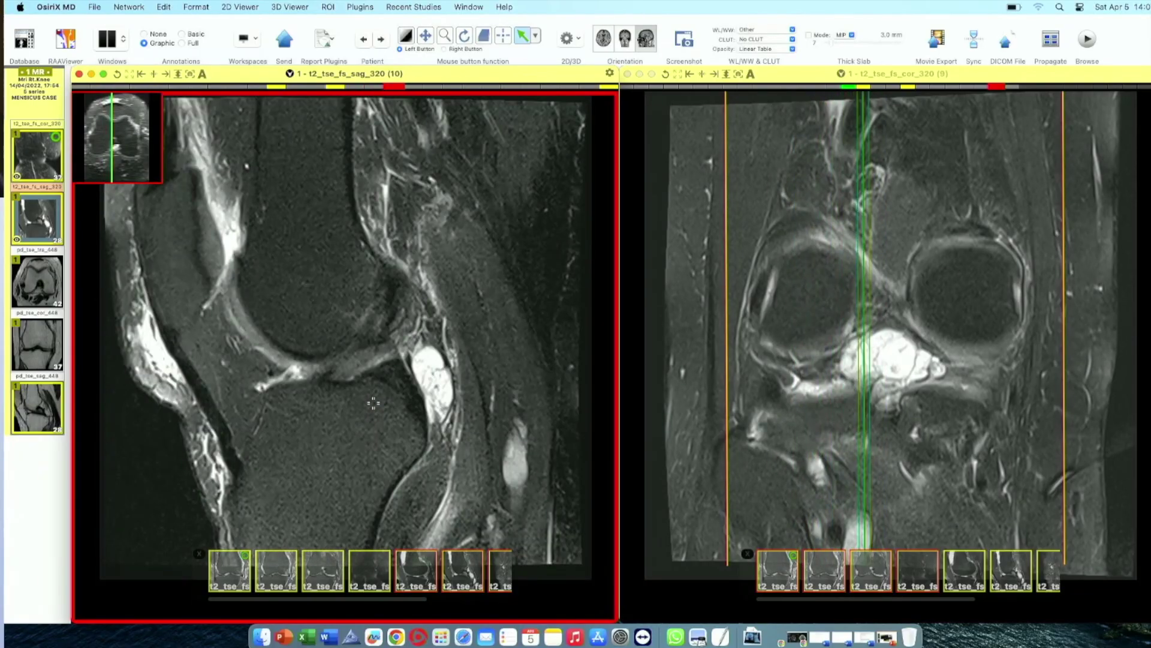
scroll(373, 403, "up", 2)
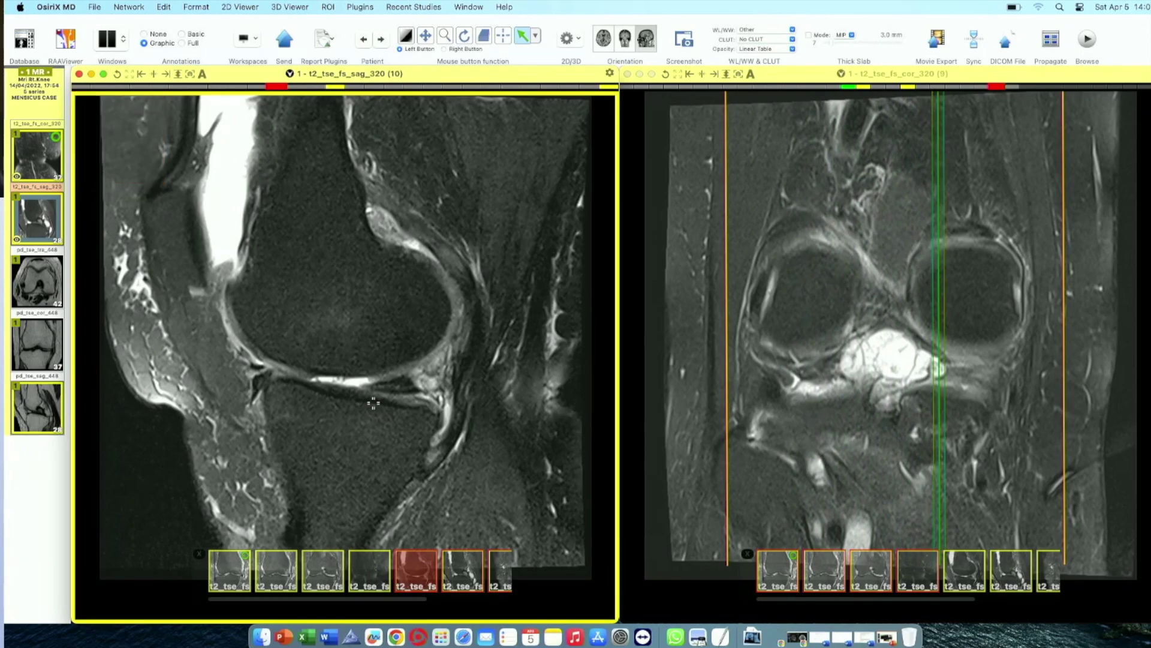
scroll(373, 403, "up", 3)
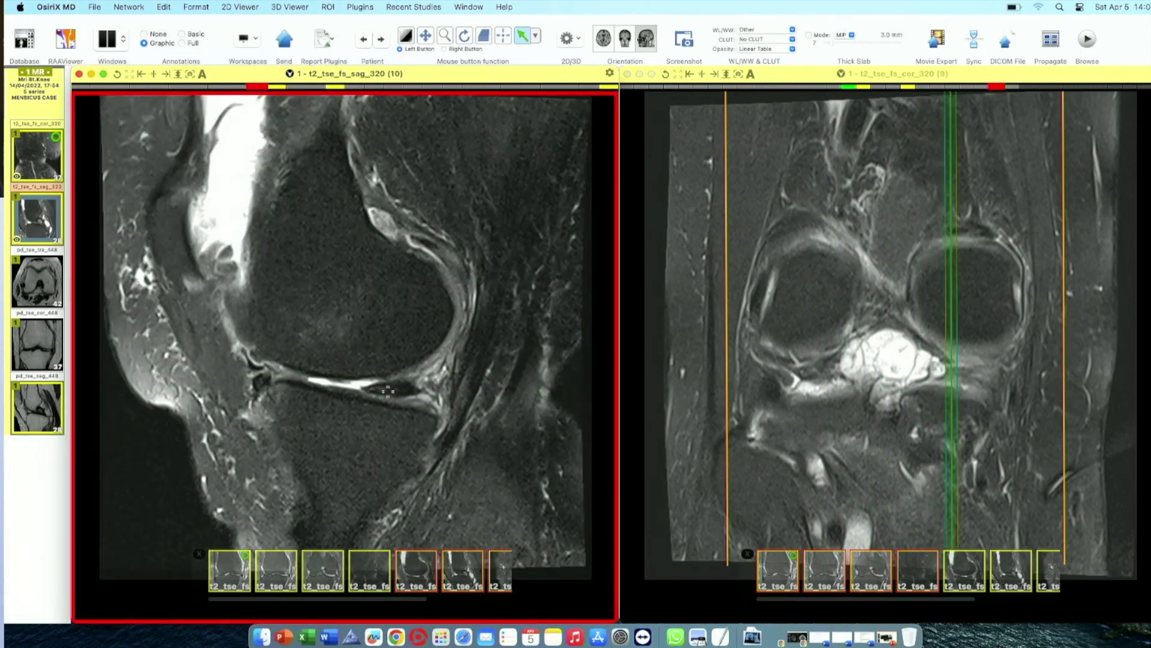
scroll(426, 461, "down", 3)
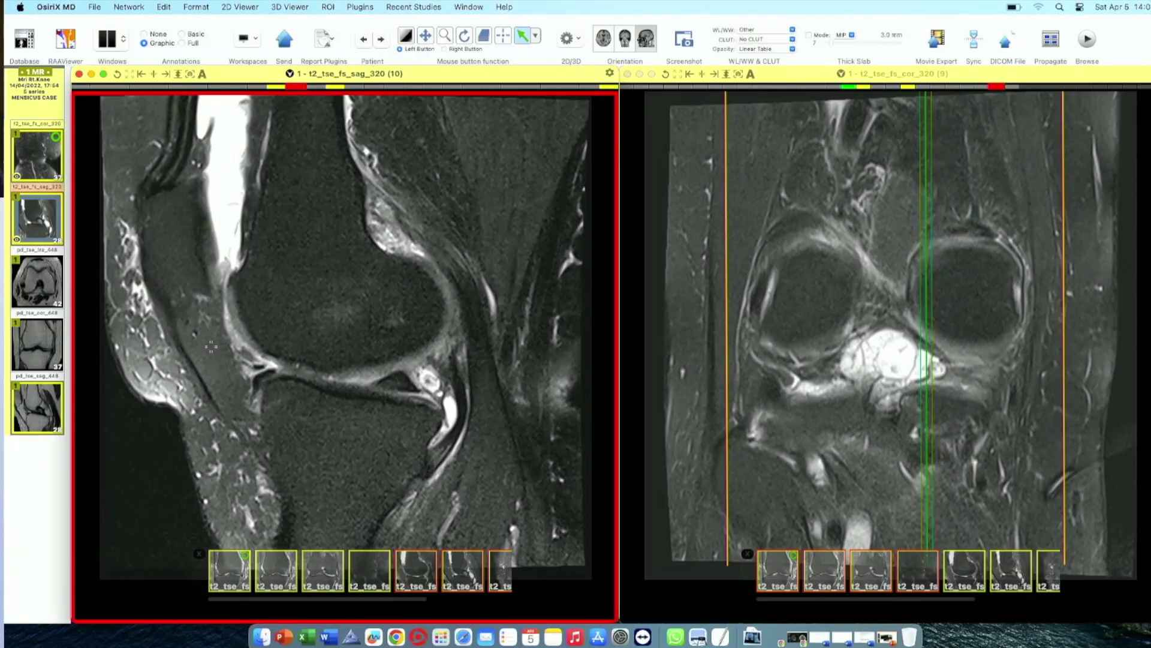
Show pd_tse_sag_448 in the right viewer, darkened and with higher contrast
left_click_drag(37, 407, 755, 438)
key("w")
left_click_drag(867, 463, 875, 418)
Zoom in on the knee and draw an arrow pointing up at the meniscus
key("z")
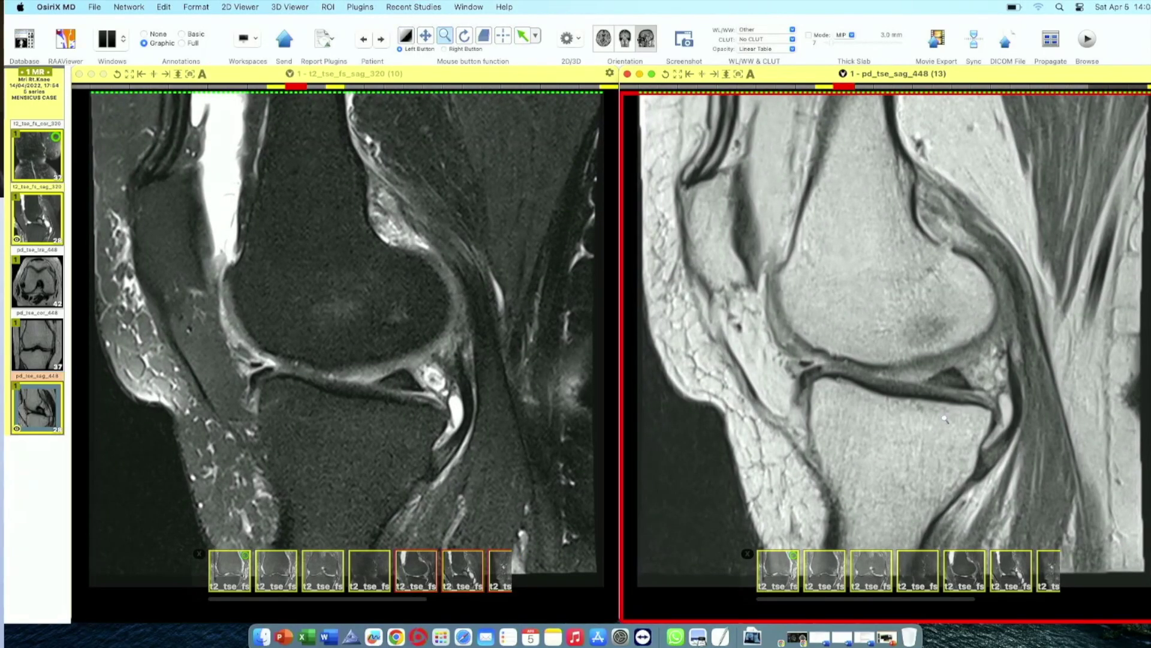
scroll(944, 418, "down", 3)
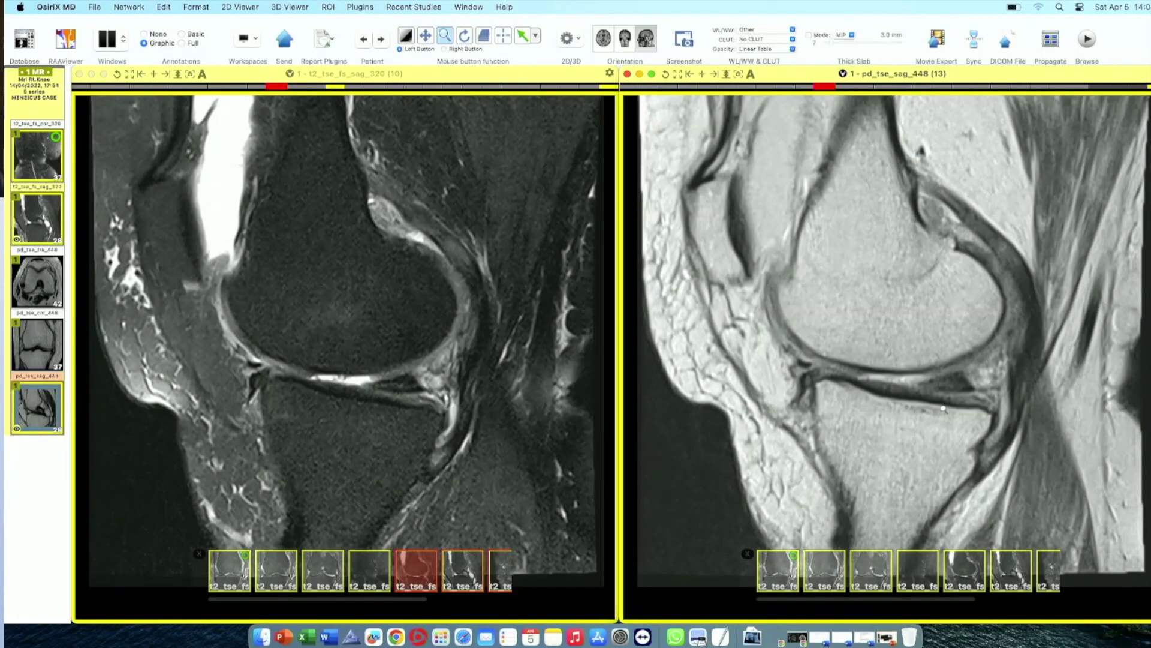
key("a")
left_click_drag(935, 401, 934, 468)
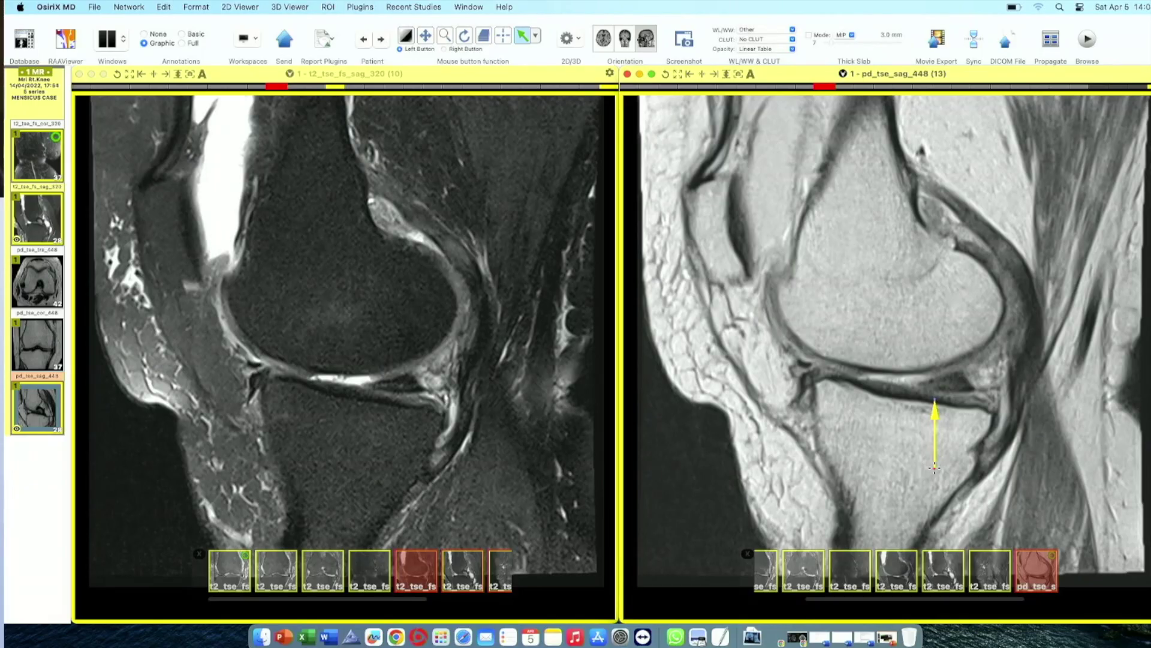
Page back and forth through the synced sagittal slices of the meniscus
scroll(935, 467, "up", 3)
scroll(934, 468, "up", 3)
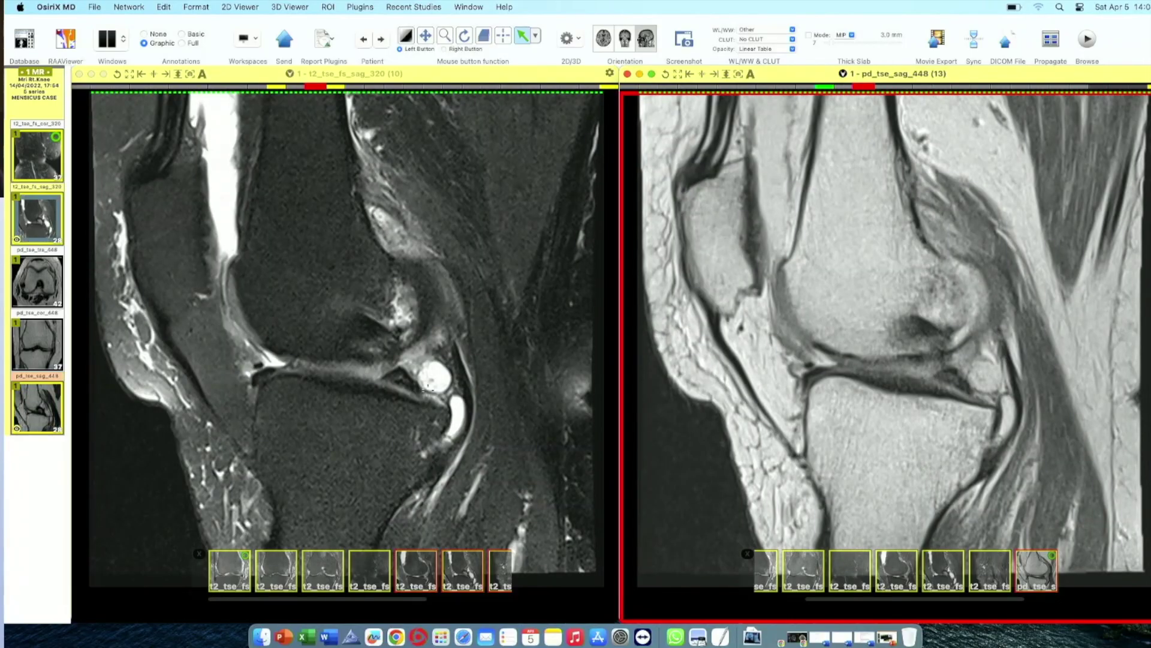
scroll(424, 366, "up", 5)
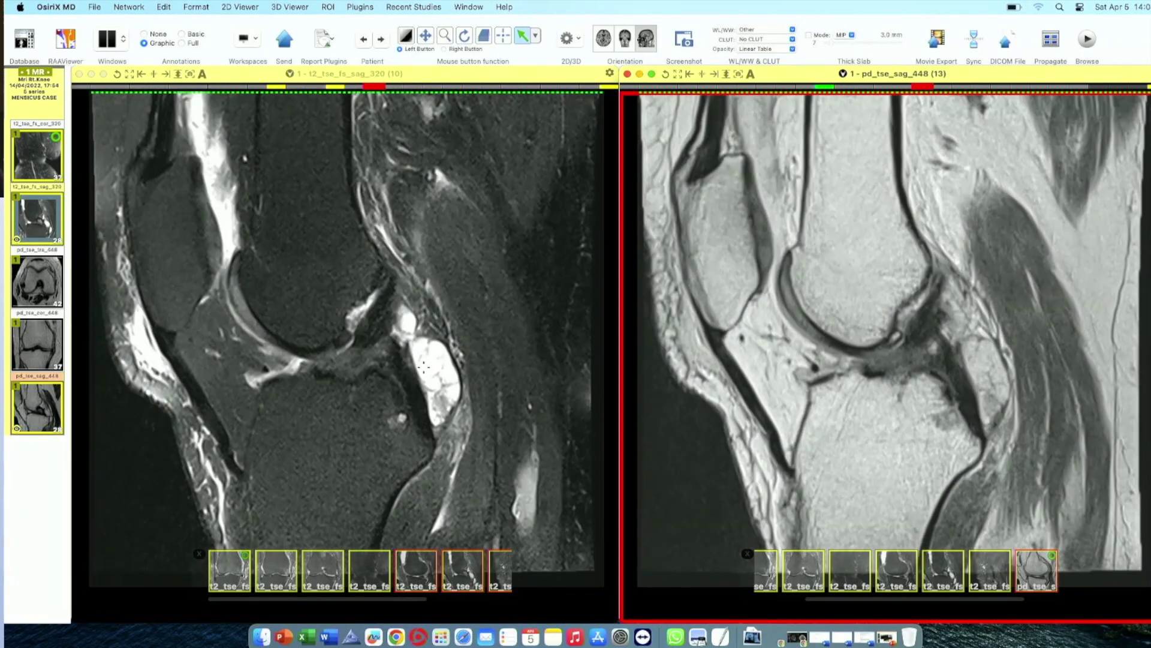
scroll(423, 366, "down", 5)
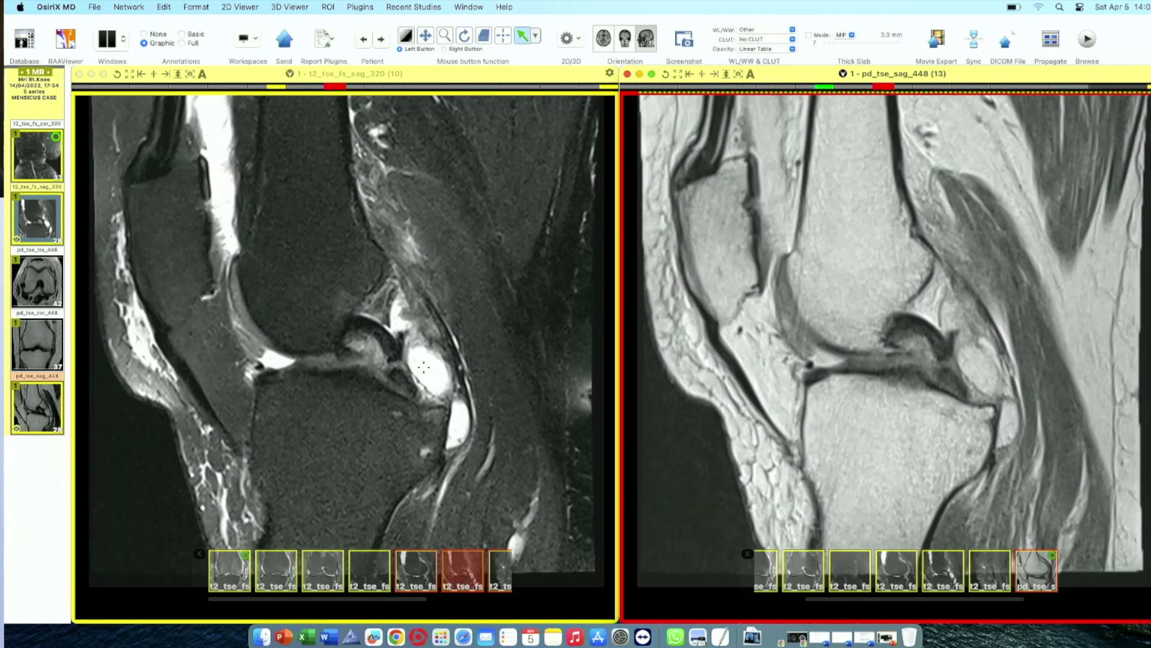
scroll(423, 366, "up", 8)
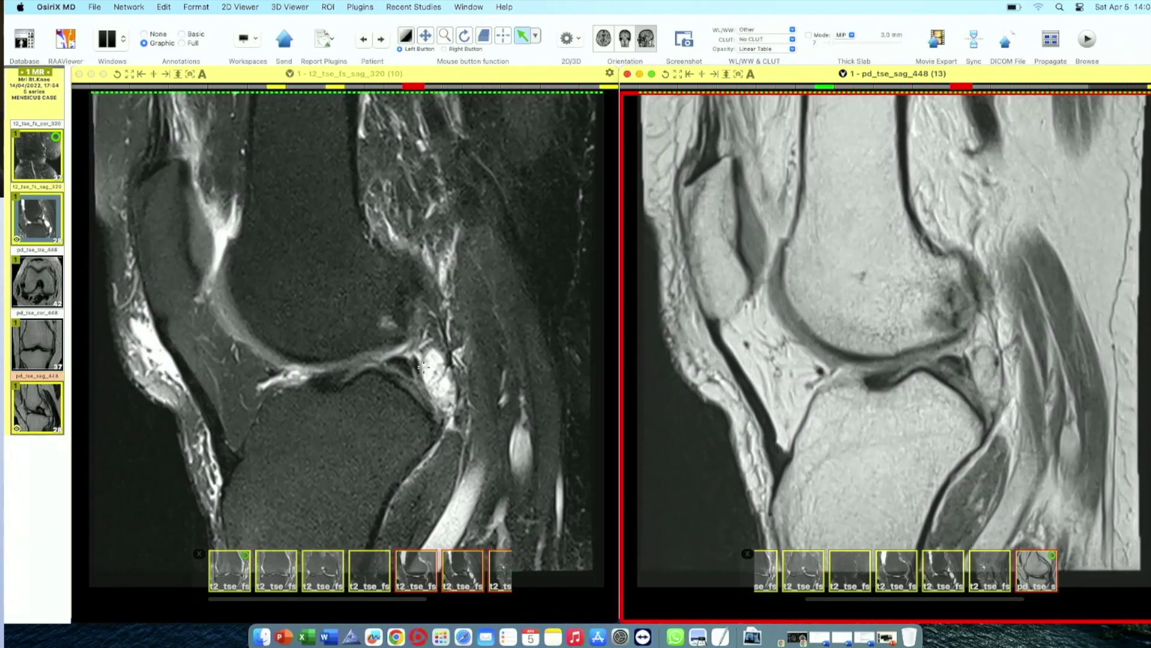
scroll(424, 366, "down", 10)
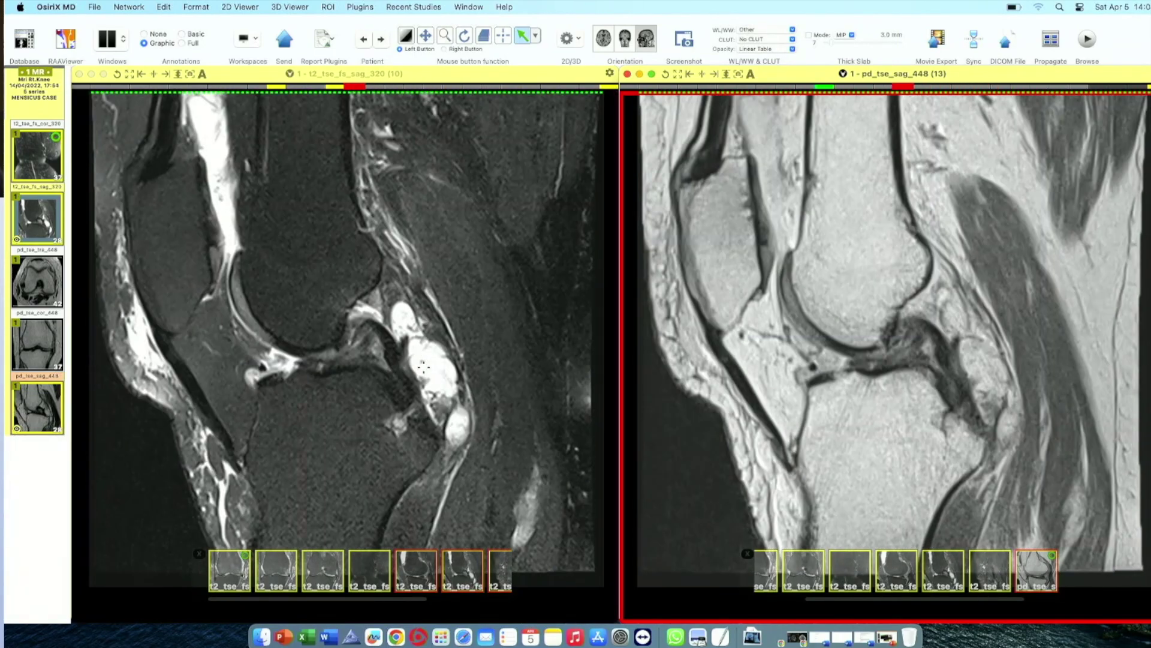
scroll(423, 366, "down", 5)
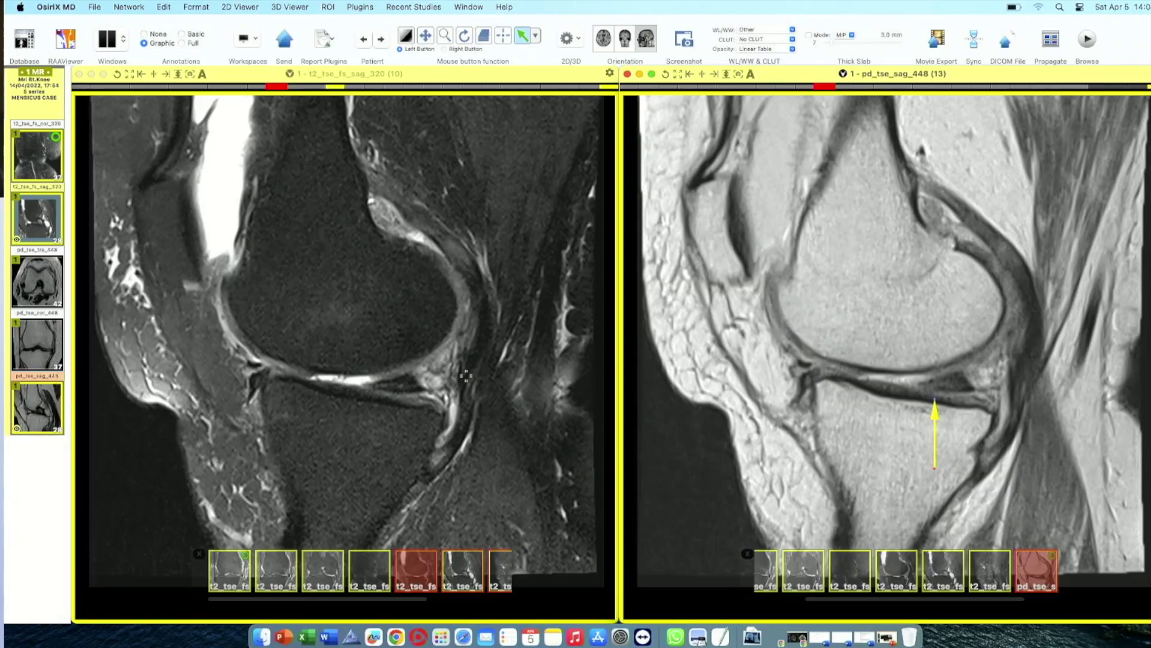
scroll(466, 376, "down", 6)
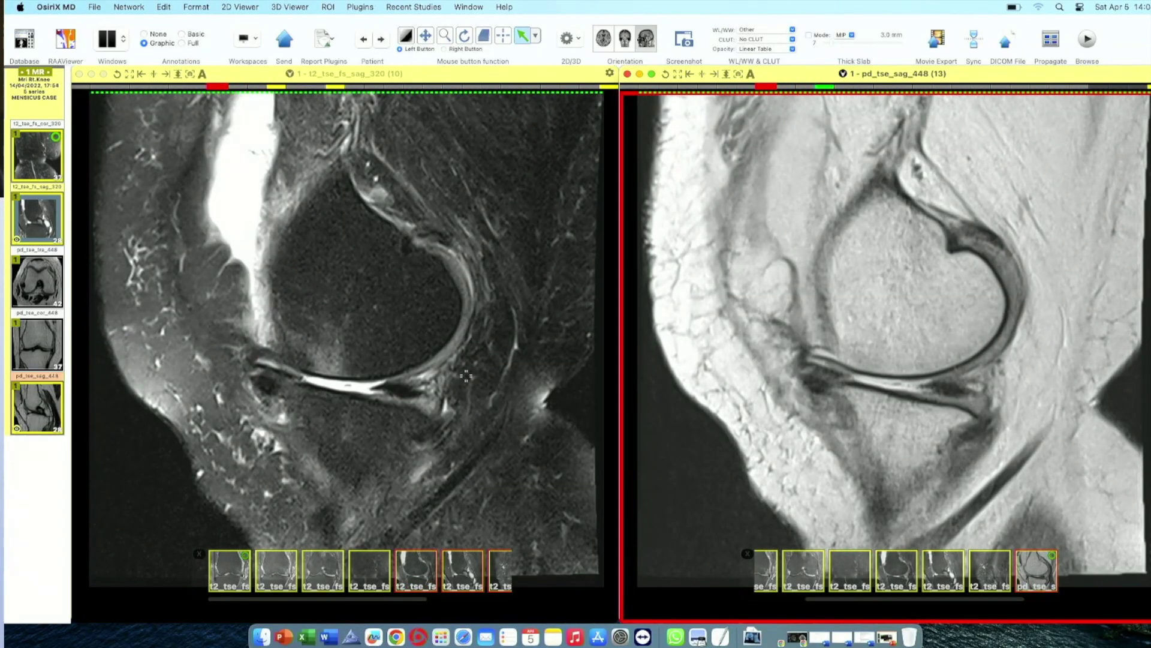
scroll(466, 376, "up", 3)
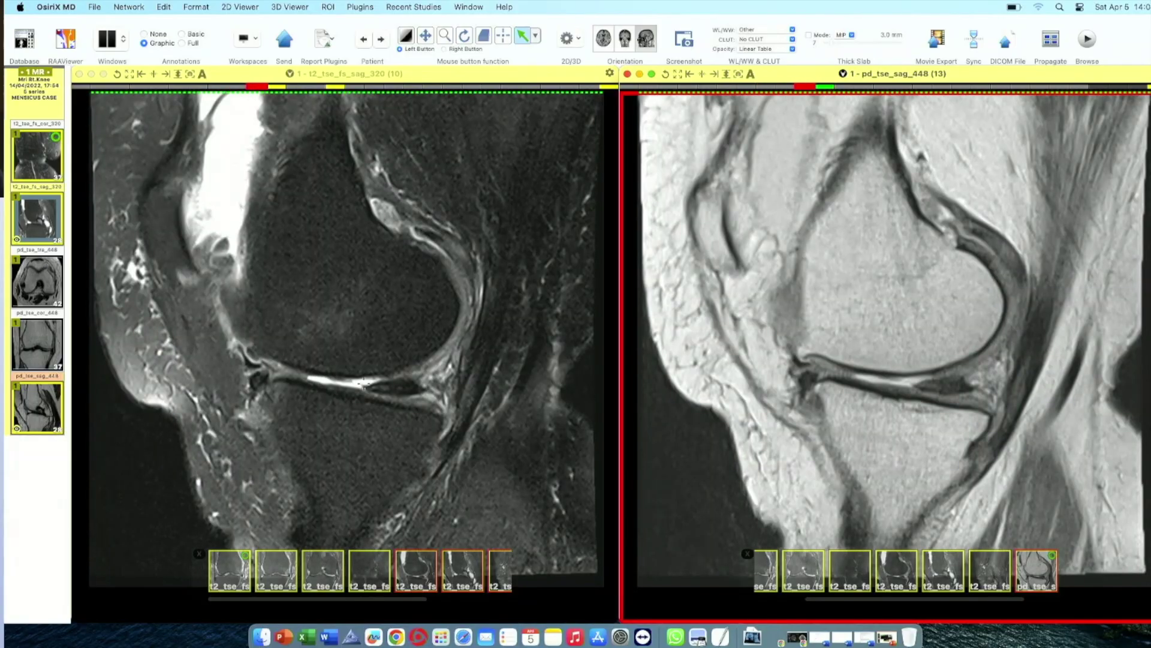
Load the coronal pd_tse_cor_448 series into the left viewer
scroll(369, 386, "down", 5)
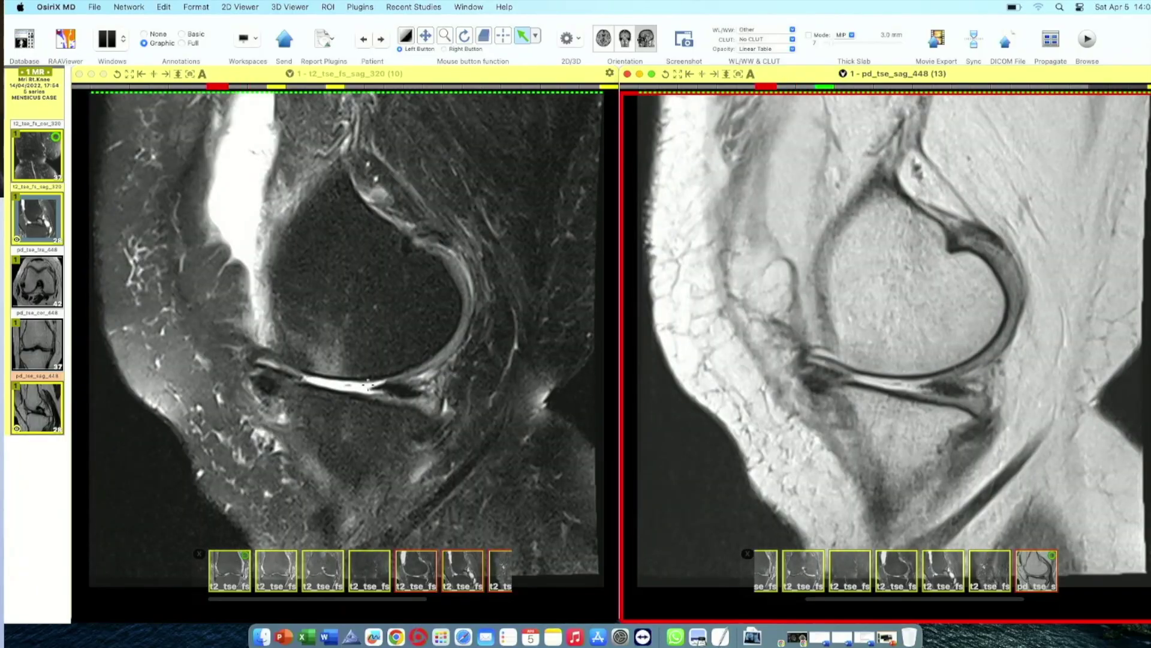
scroll(390, 408, "up", 2)
scroll(484, 420, "down", 3)
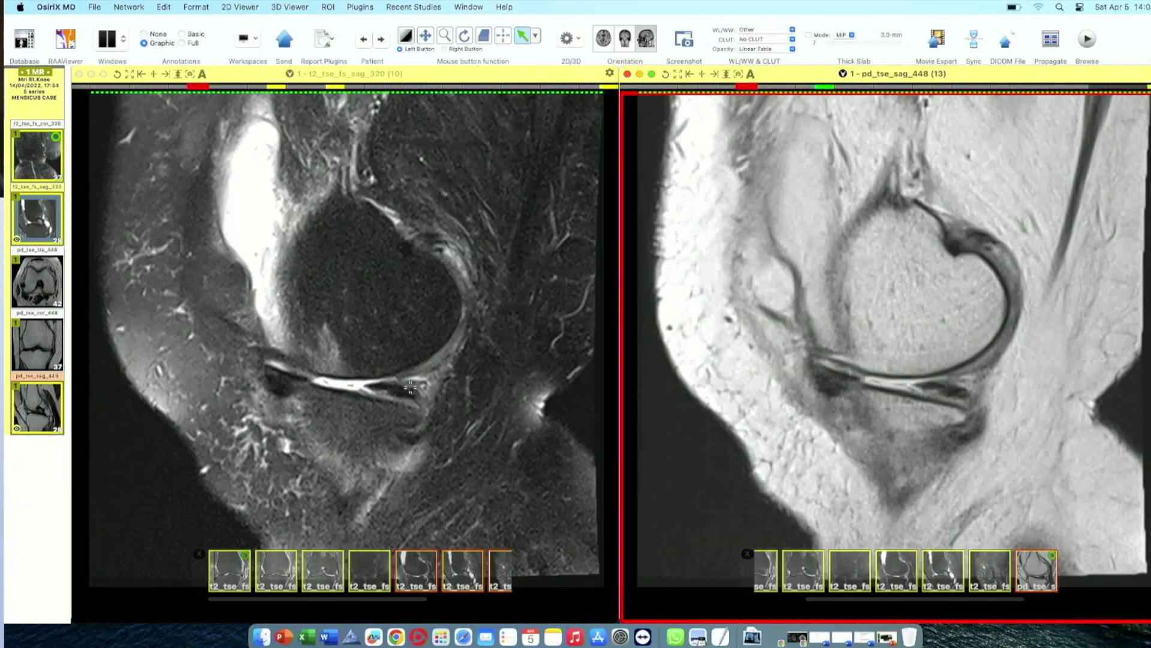
left_click_drag(37, 343, 180, 345)
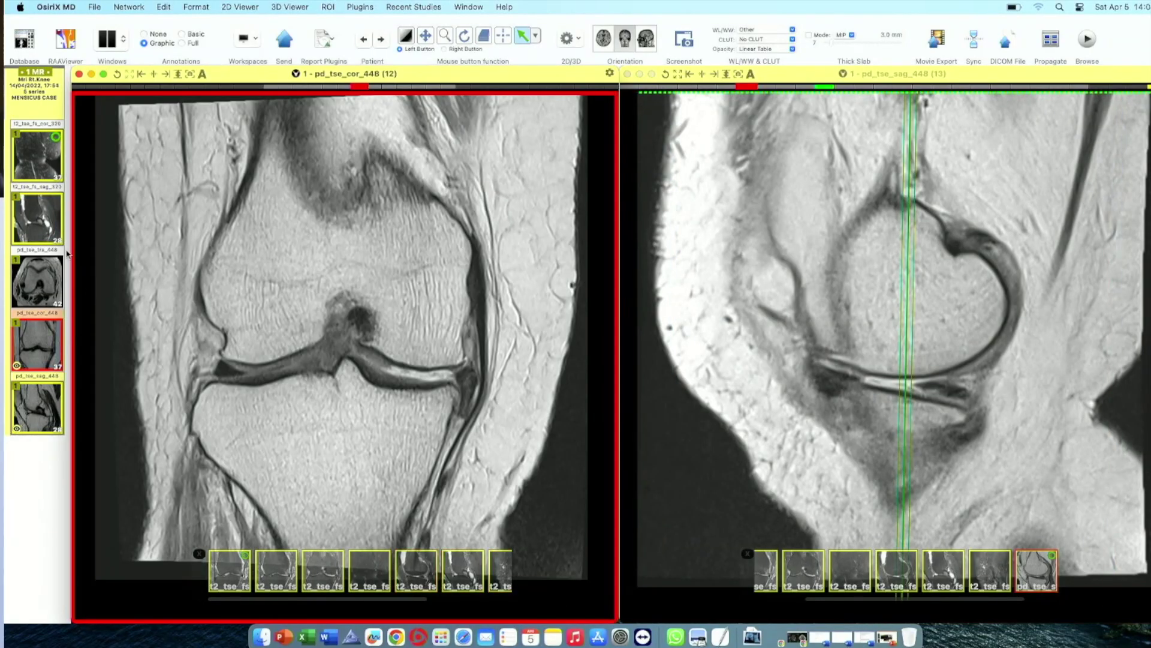
Load t2_tse_fs_cor_320 into the right viewer and step through the matching coronal slices
left_click_drag(37, 159, 696, 292)
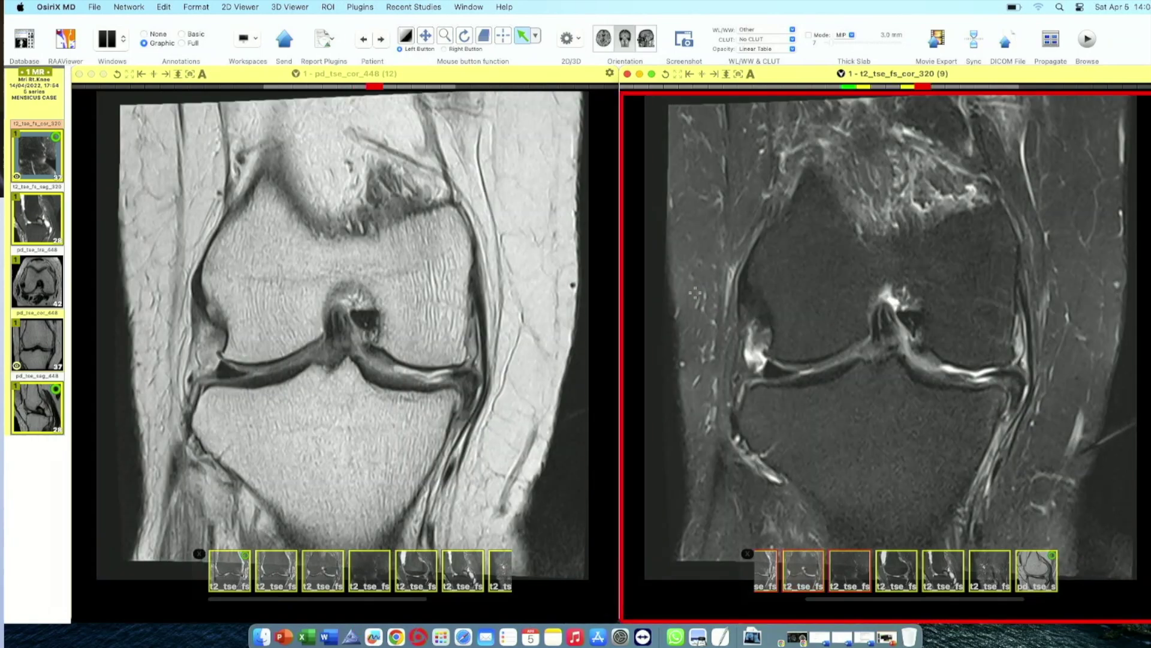
scroll(695, 293, "down", 5)
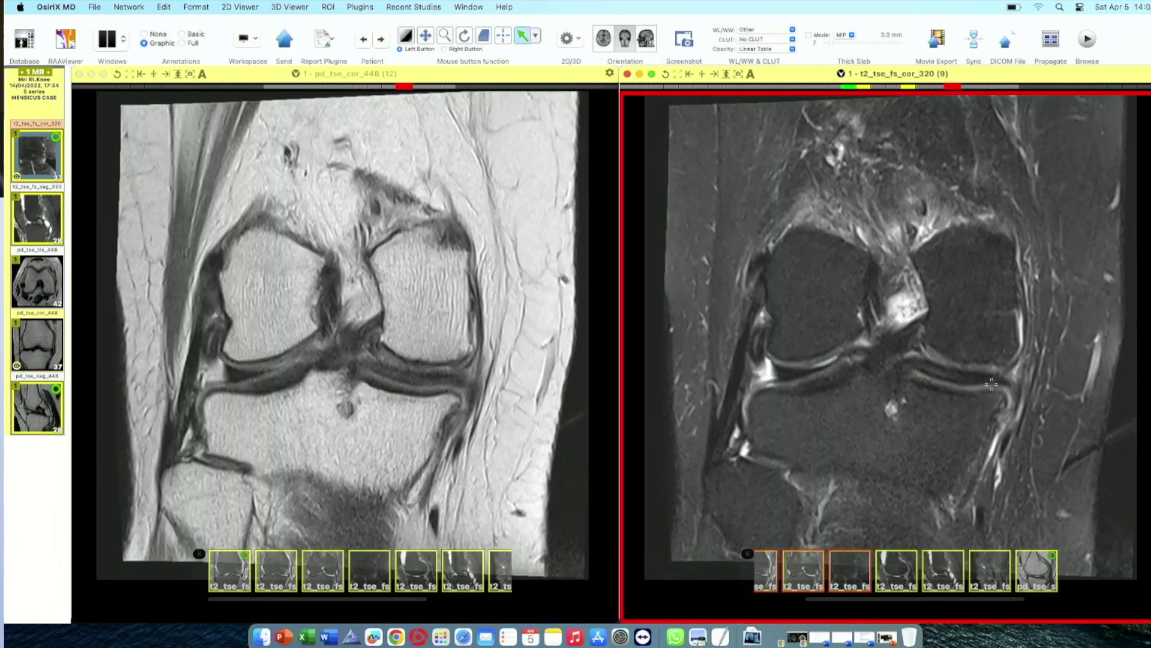
scroll(984, 384, "up", 2)
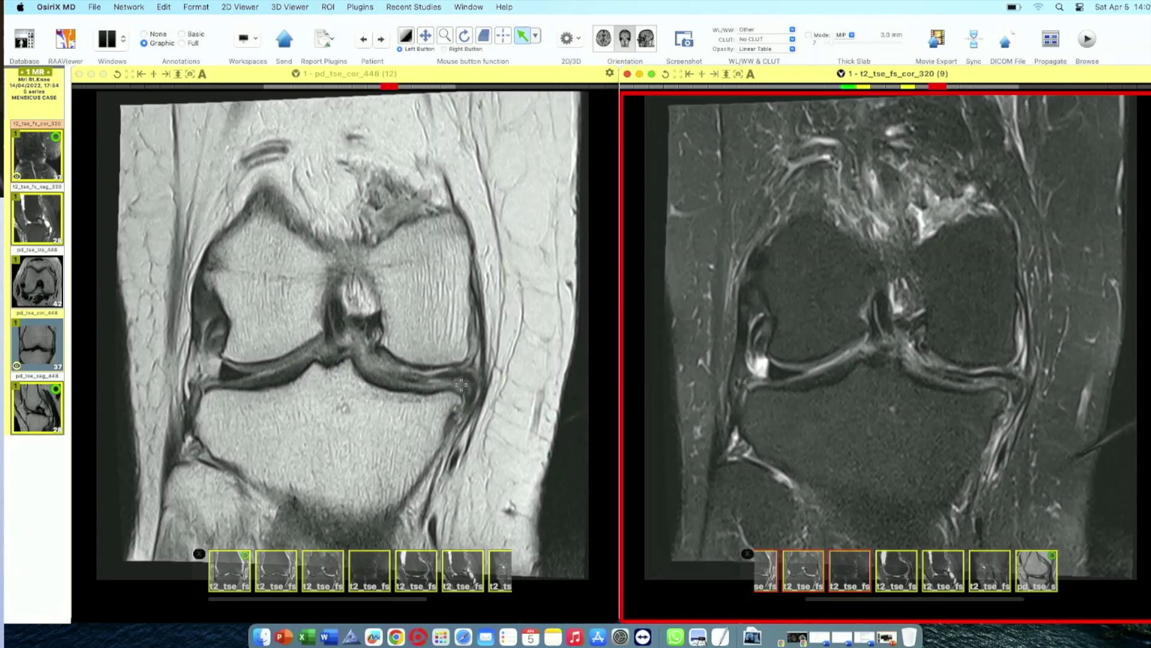
scroll(463, 386, "up", 2)
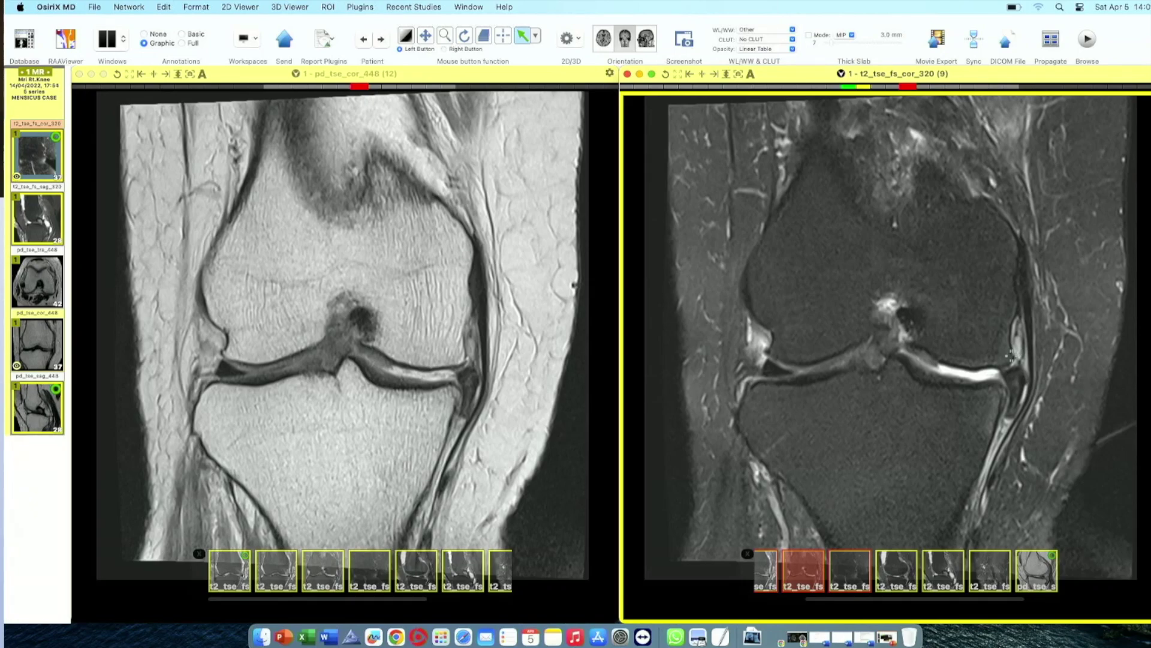
Arrow the meniscus edge on the coronal T2 image and load t2_tse_fs_sag_320 on the left
left_click_drag(1024, 394, 1044, 419)
scroll(1044, 420, "down", 5)
left_click_drag(56, 248, 206, 308)
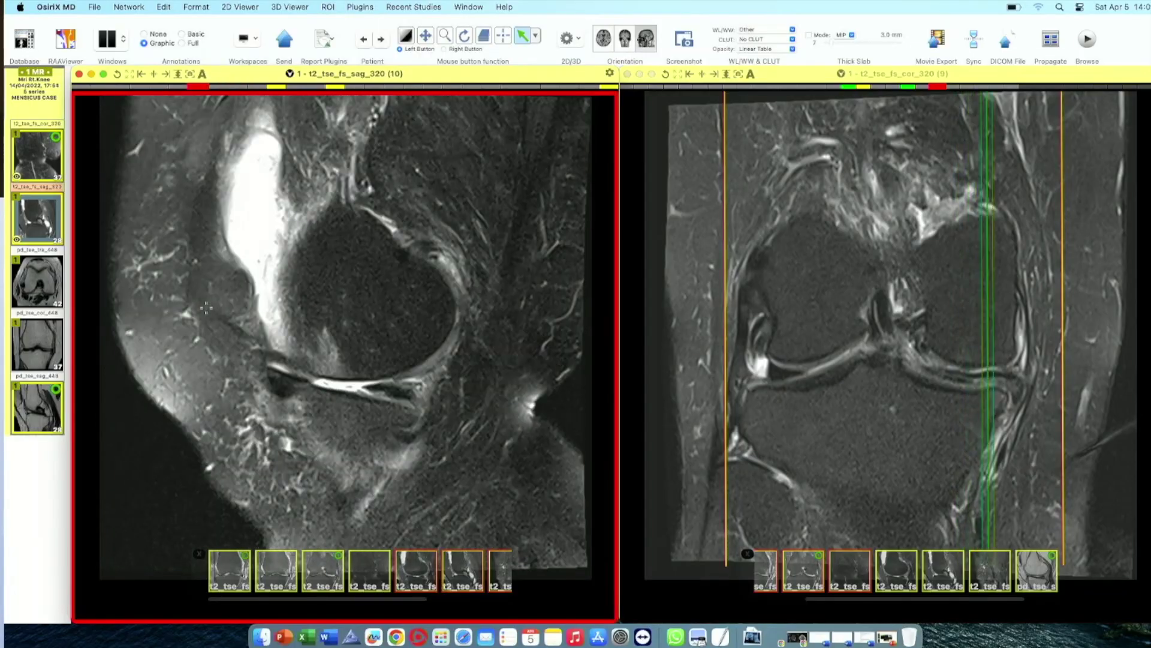
scroll(218, 308, "up", 2)
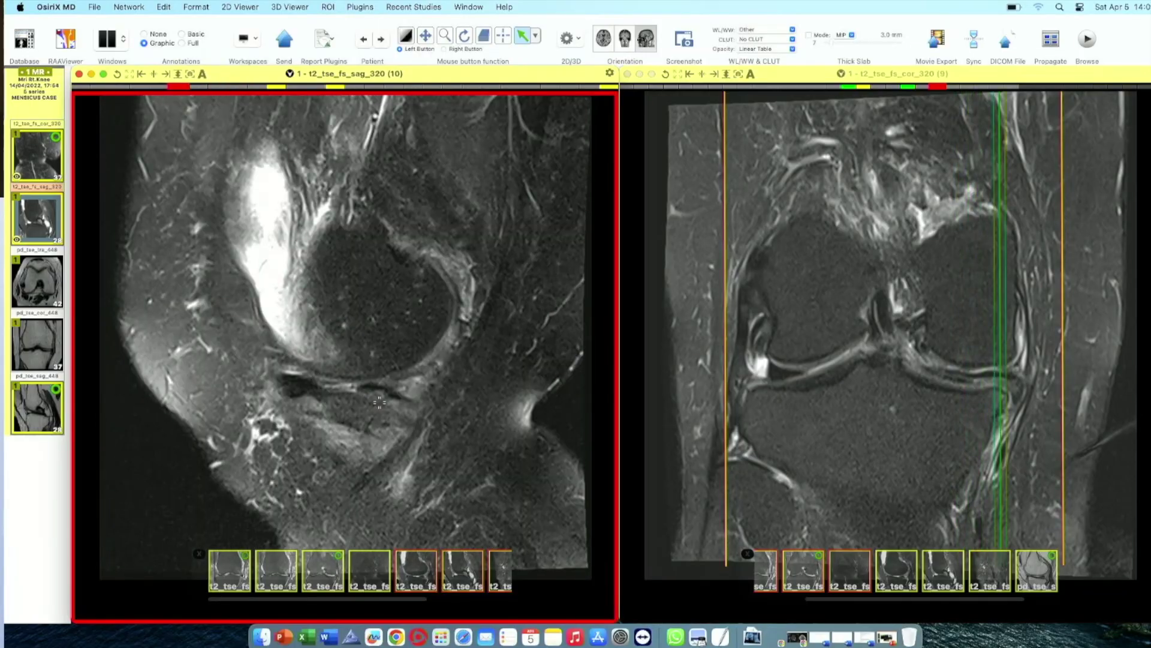
Scroll through the coronal slices in the right viewer
left_click(798, 413)
scroll(1026, 393, "up", 3)
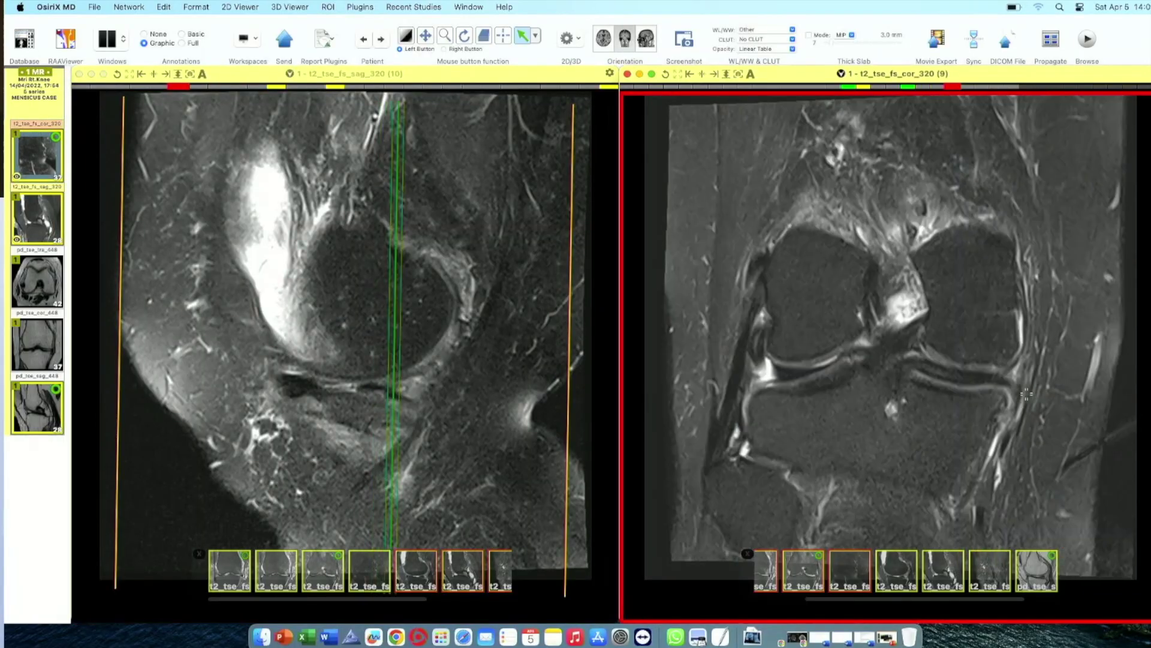
scroll(1026, 394, "up", 3)
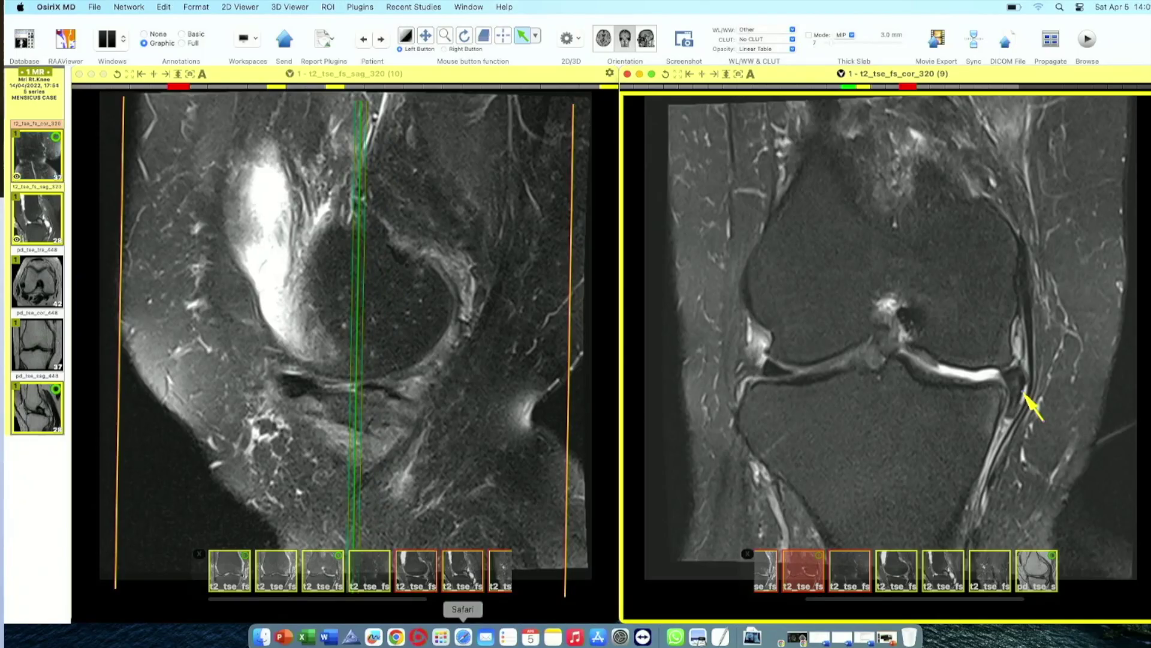
Present the meniscal tears slideshow from the Flap tear slide through the knee MRI images
left_click(284, 637)
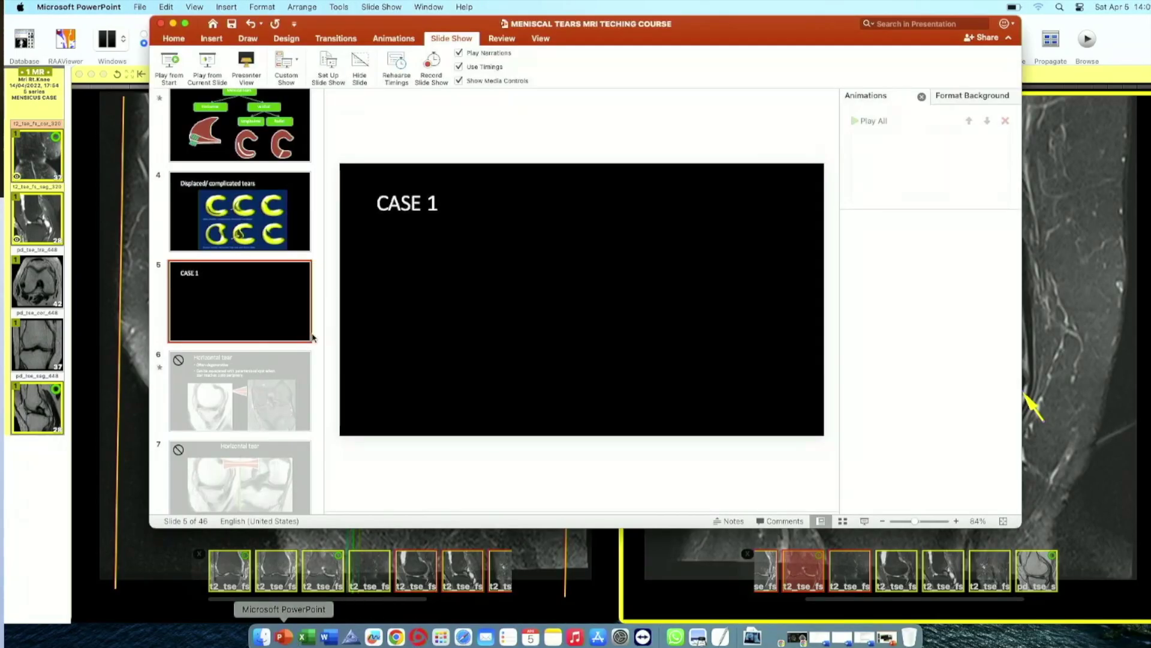
left_click(207, 62)
key("Right")
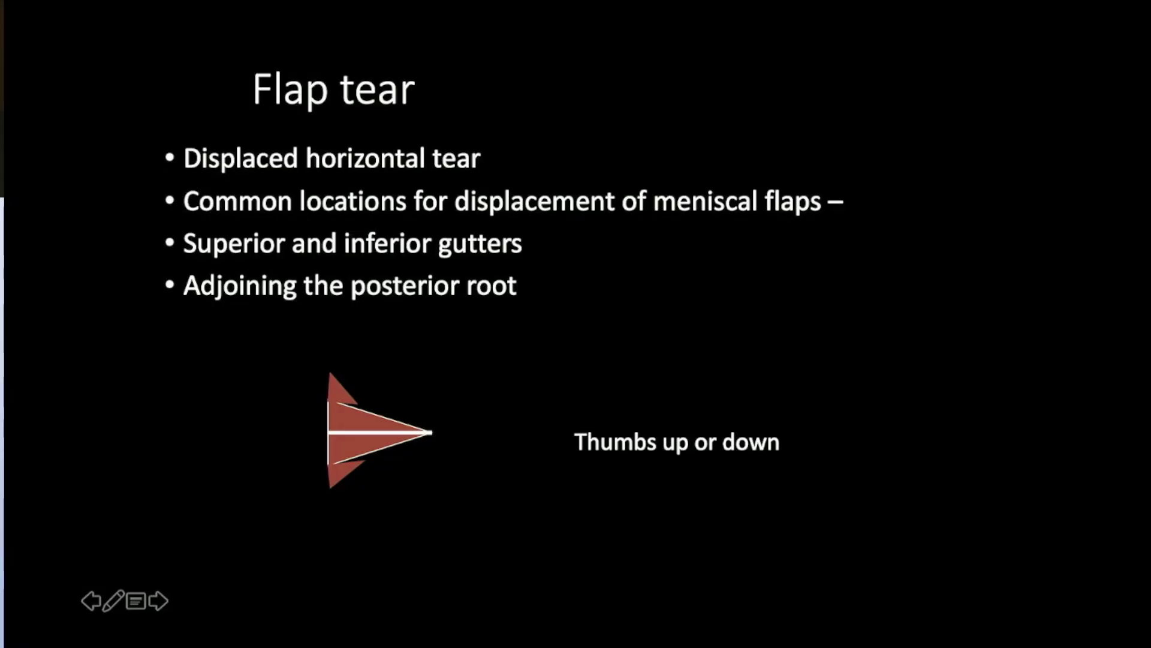
key("Right")
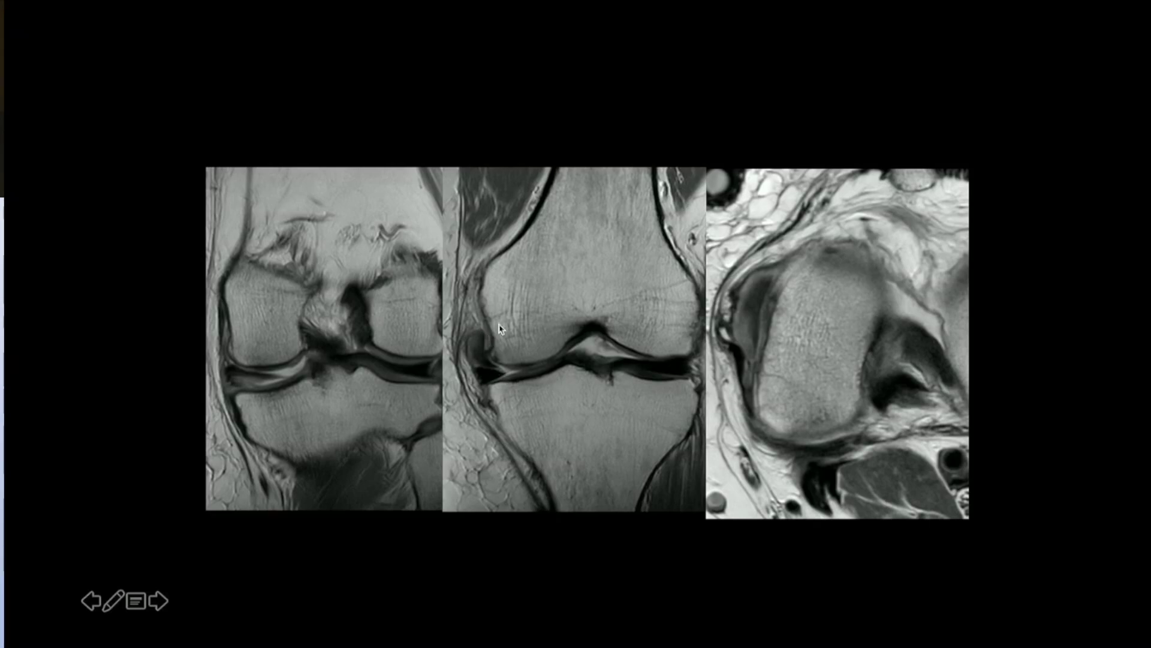
key("Right")
key("Right")
Exit the slideshow on CASE 2 and open the Case 2 Meniscus study in OsiriX
key("Left")
key("Escape")
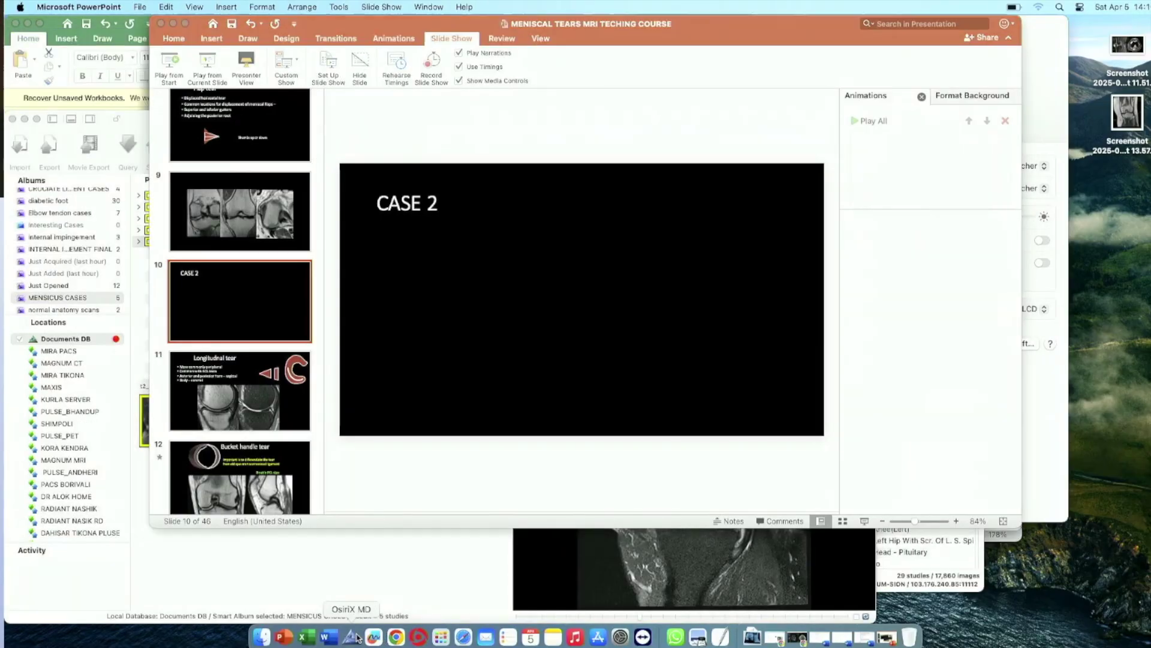
left_click(226, 246)
double_click(210, 218)
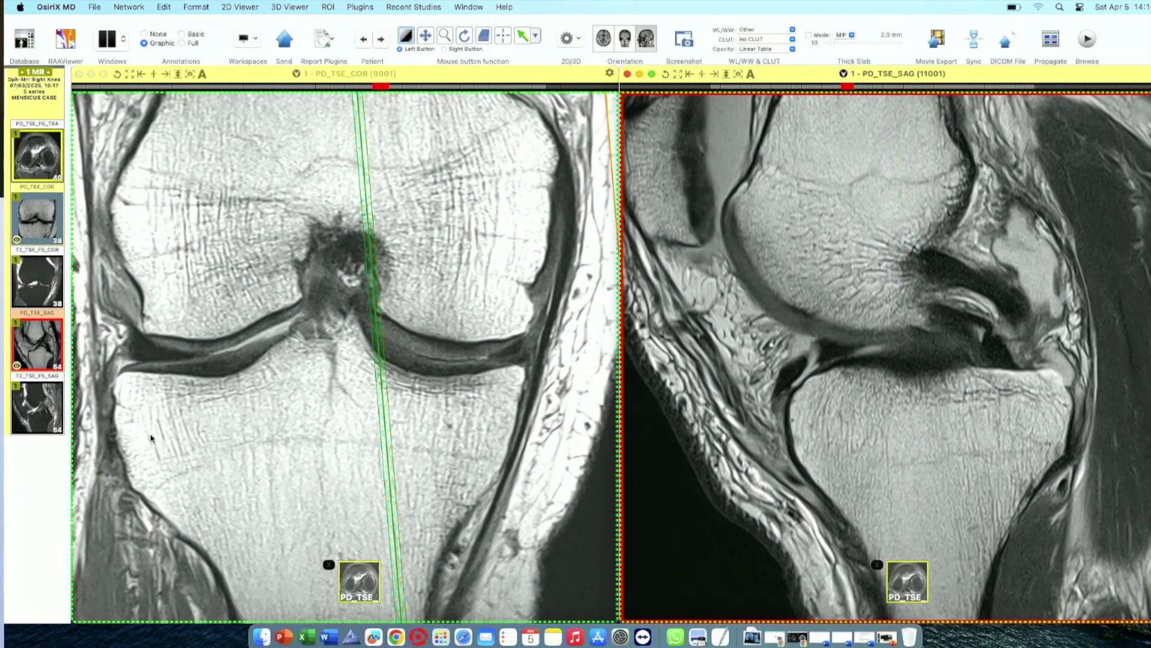
Load the T2_TSE_FS_SAG series into the left viewer
left_click_drag(37, 408, 148, 372)
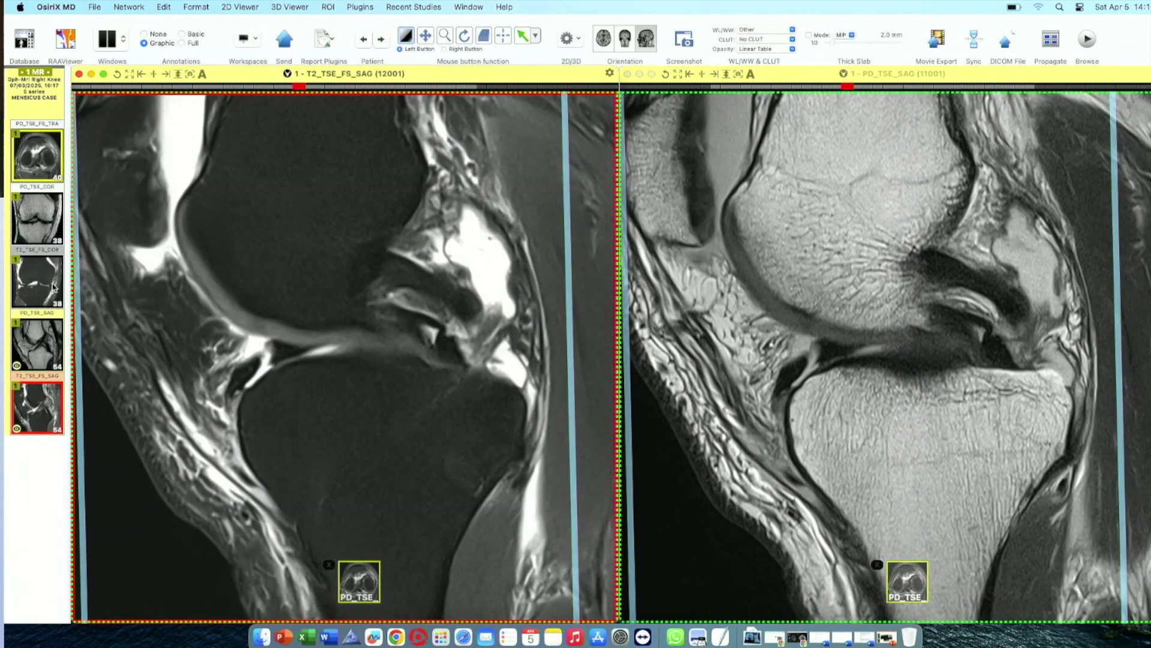
left_click_drag(36, 282, 137, 330)
scroll(137, 330, "up", 7)
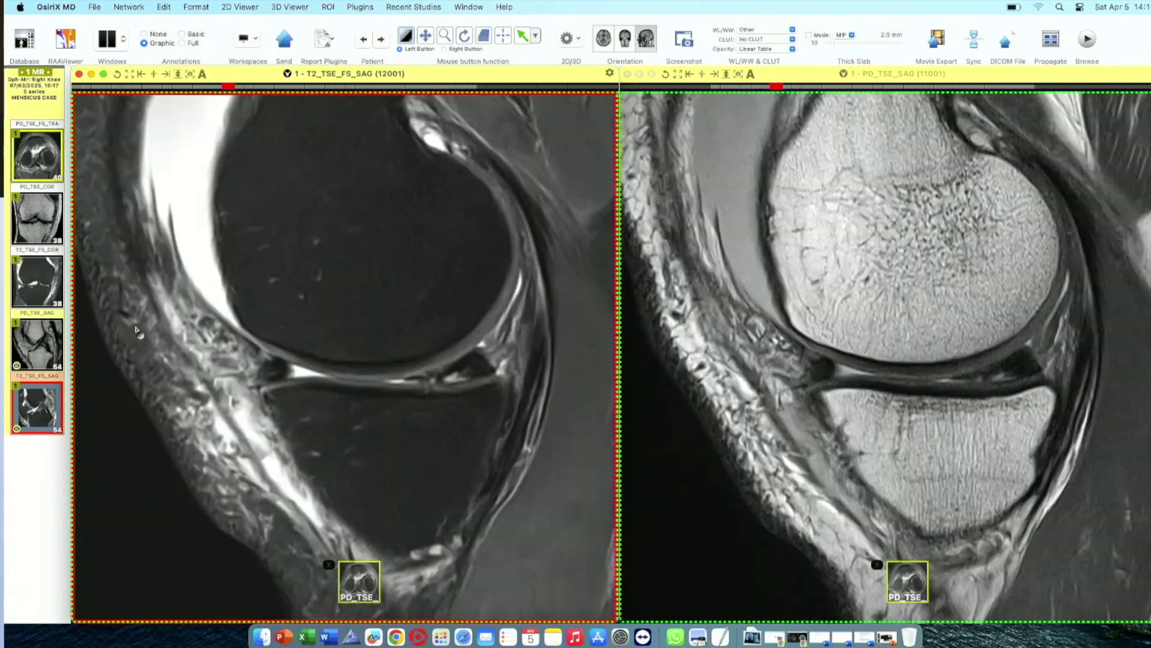
scroll(137, 330, "up", 8)
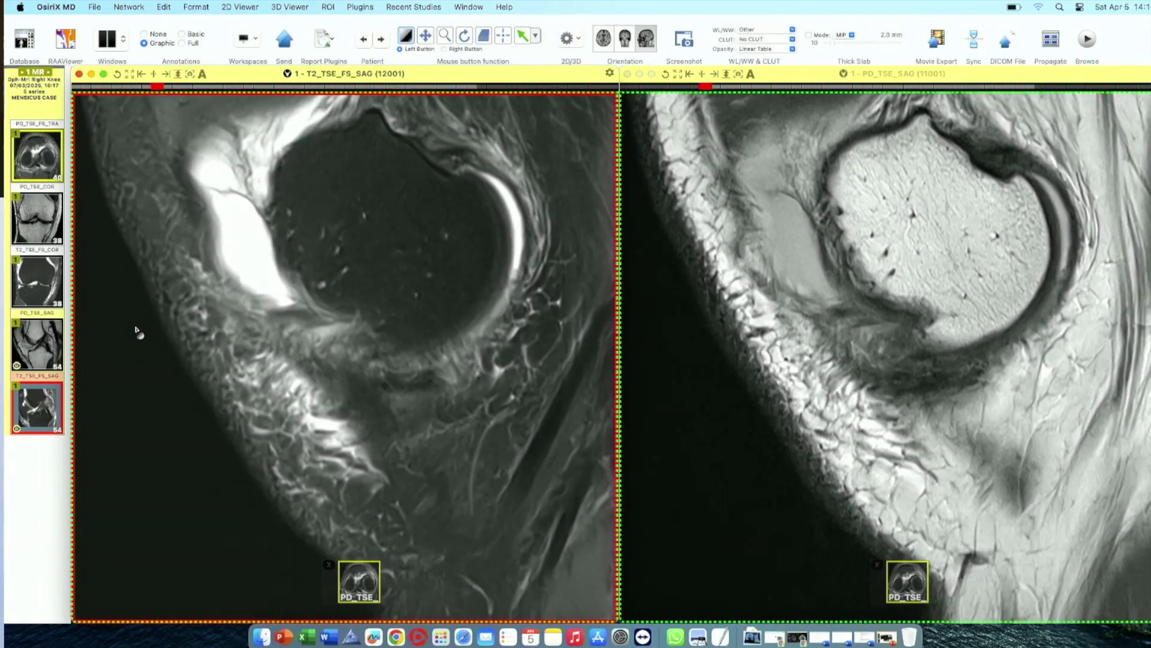
scroll(136, 329, "down", 6)
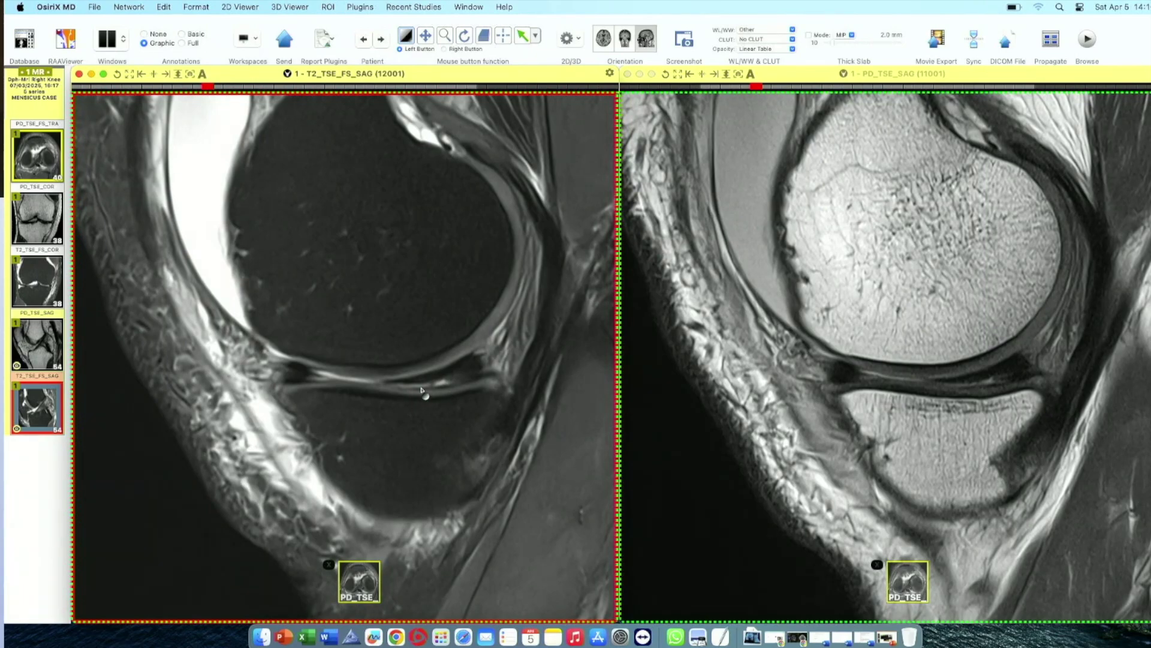
Scroll the synced sagittal viewers to a slice through the meniscus
scroll(423, 392, "down", 3)
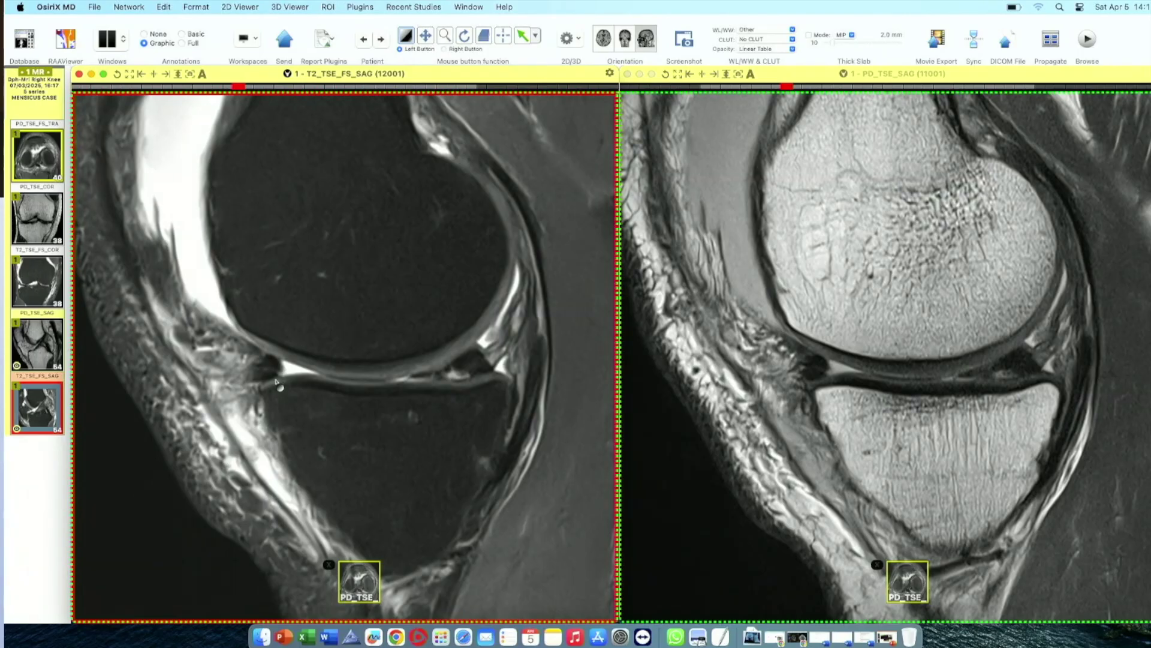
scroll(277, 384, "down", 4)
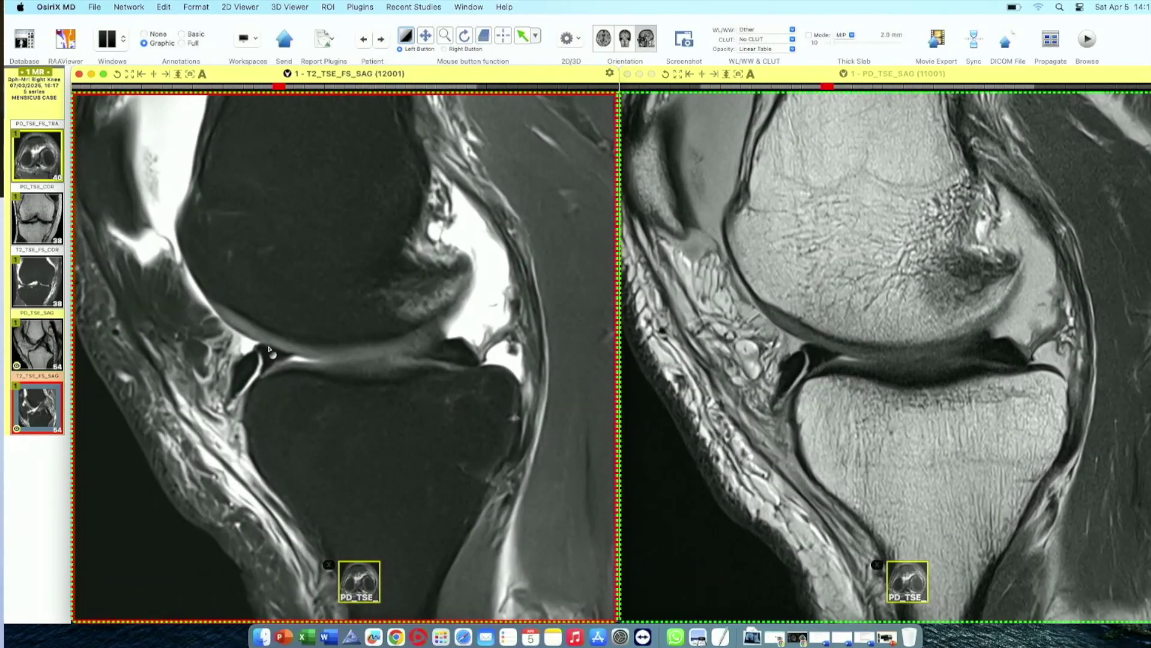
scroll(265, 354, "down", 2)
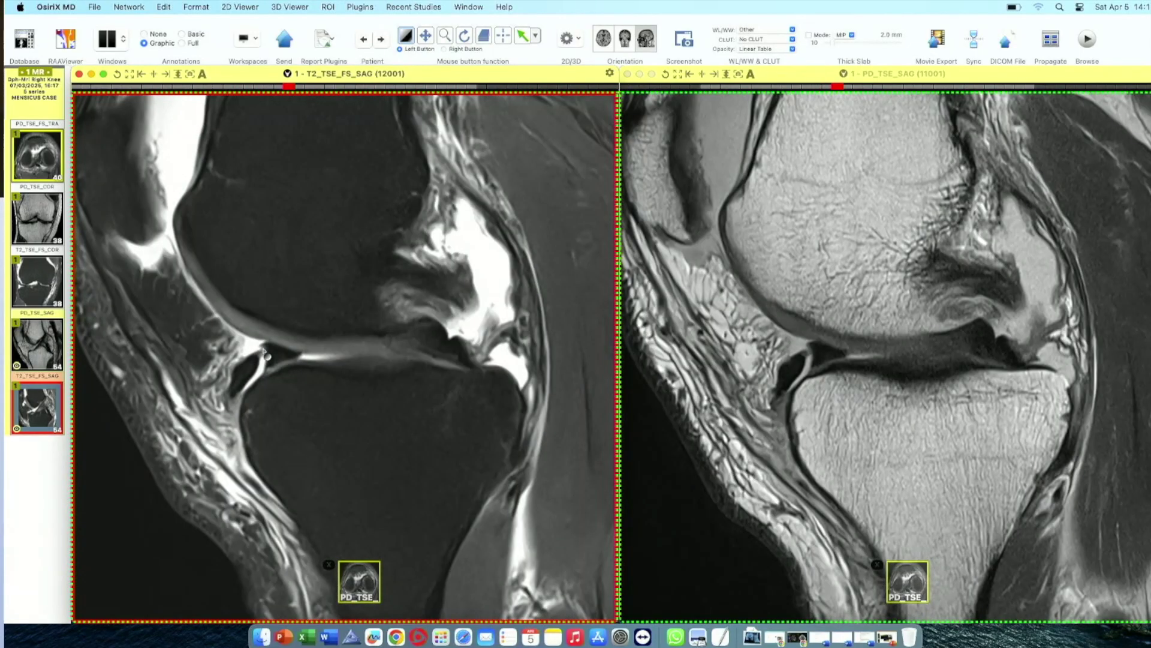
scroll(266, 356, "down", 2)
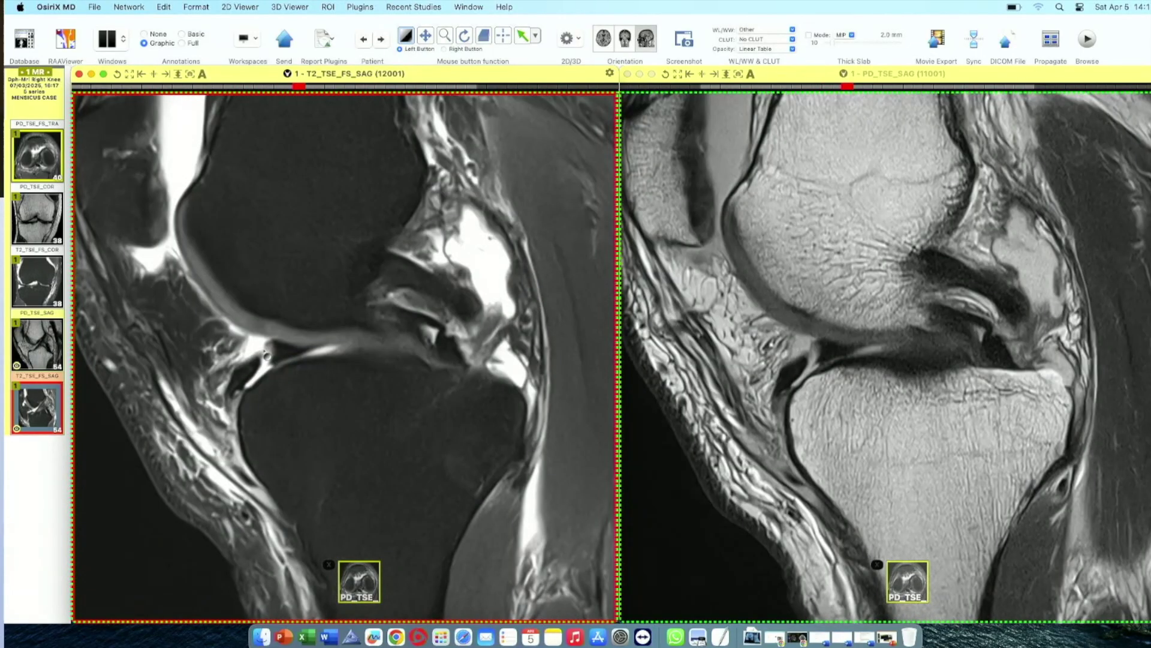
left_click(980, 340)
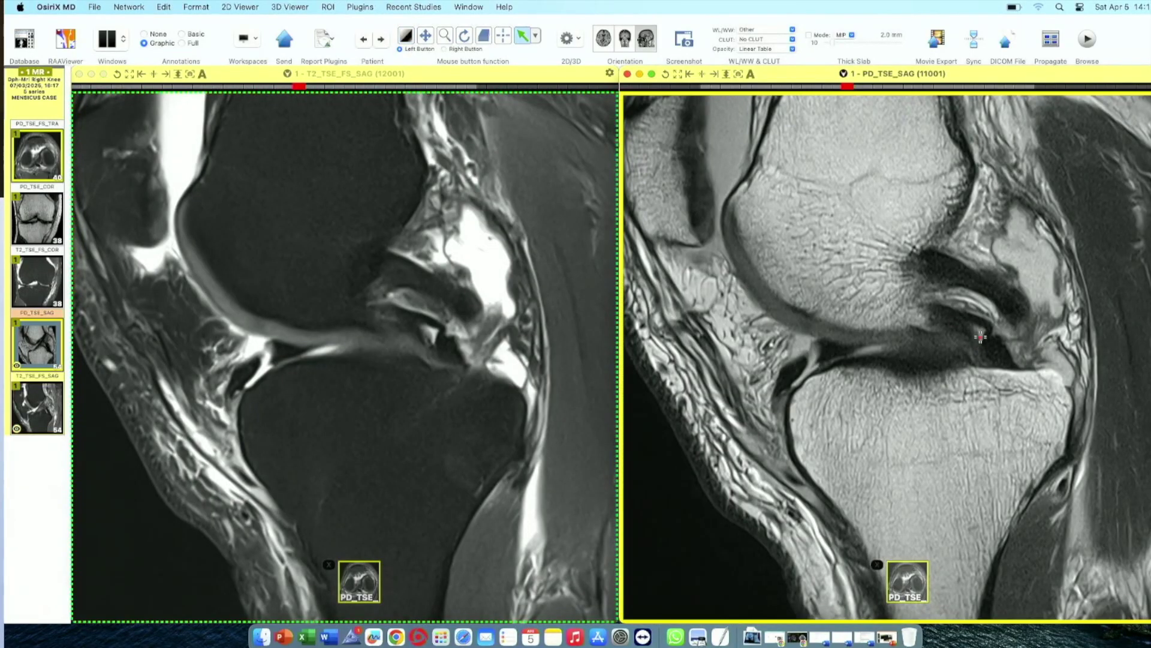
Draw arrows at the meniscal findings on the PD and T2 sagittal slices
left_click_drag(981, 337, 957, 367)
left_click(442, 335)
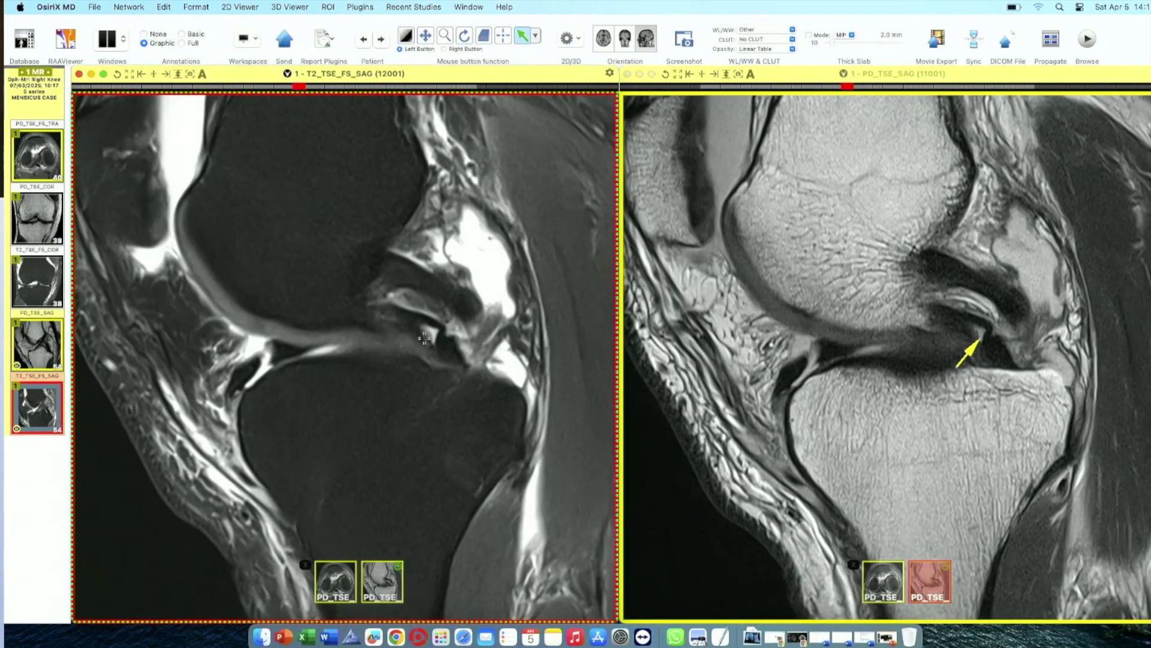
left_click_drag(423, 333, 404, 375)
left_click_drag(444, 277, 456, 242)
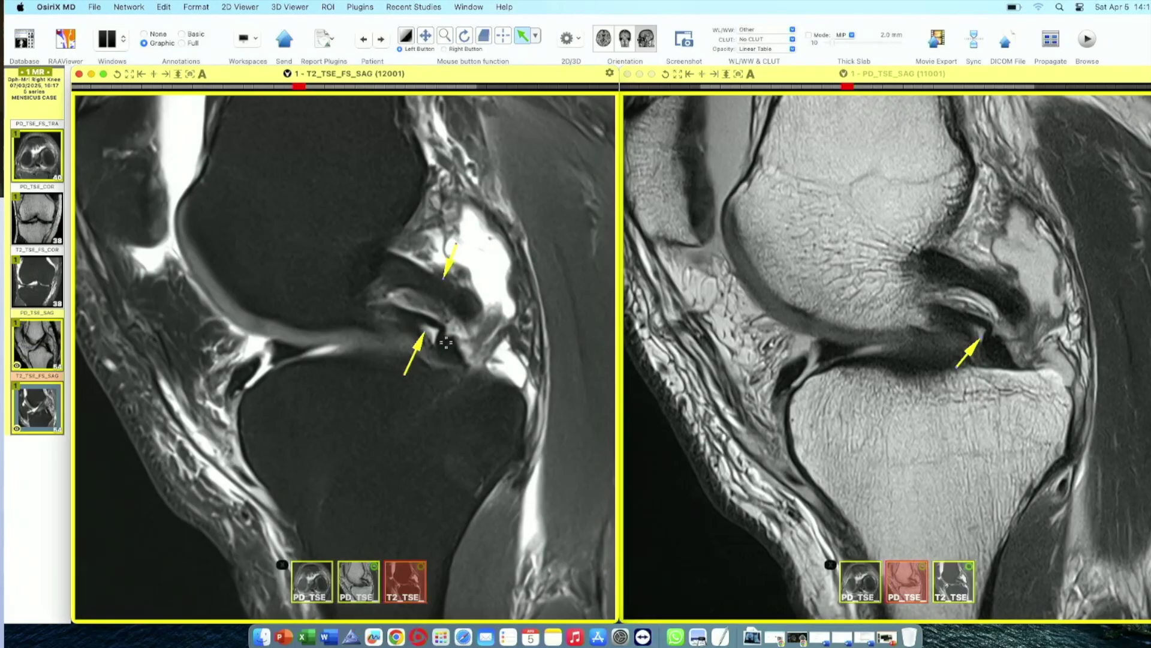
scroll(446, 342, "down", 5)
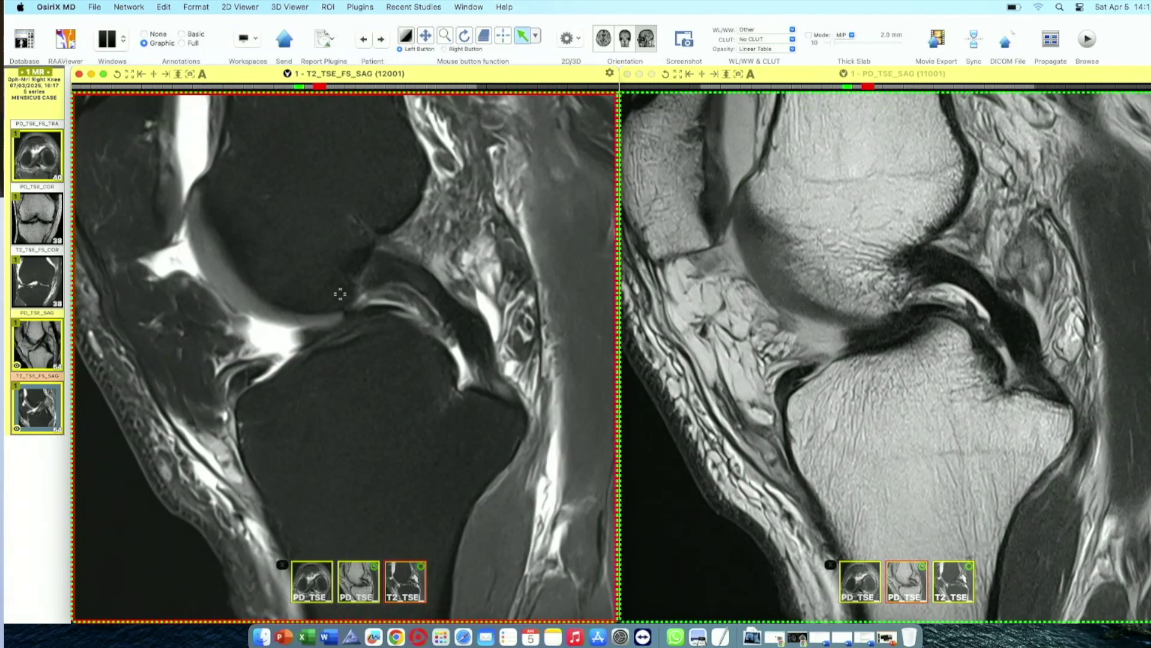
left_click_drag(322, 330, 337, 384)
left_click_drag(369, 323, 374, 388)
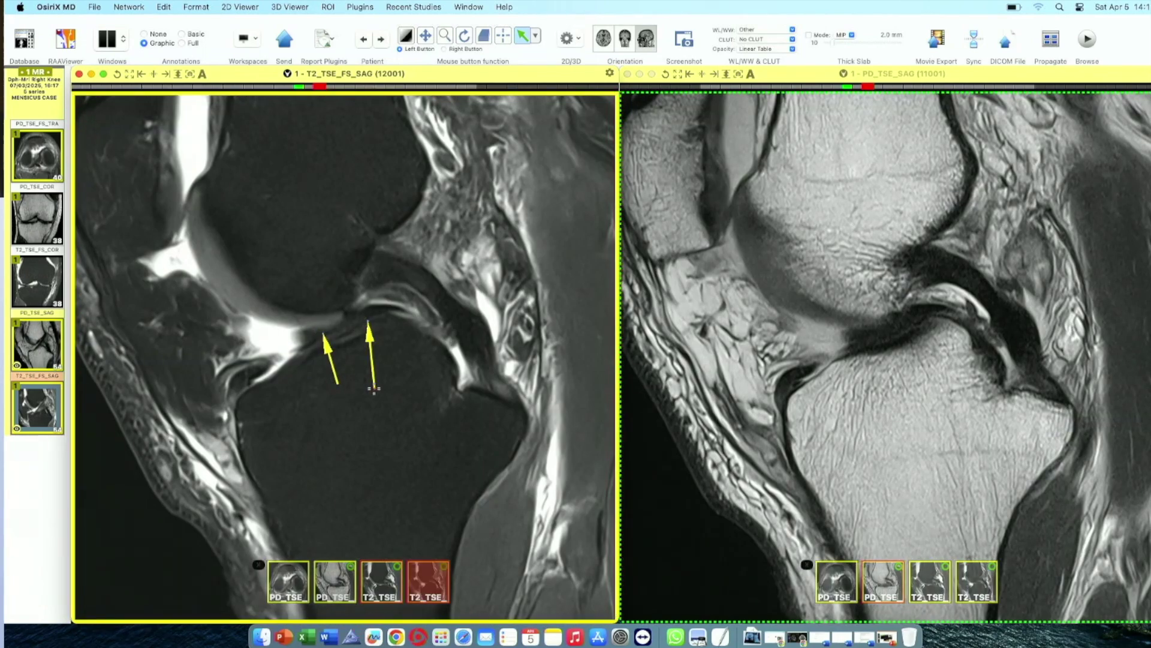
left_click(901, 391)
left_click_drag(885, 347, 893, 399)
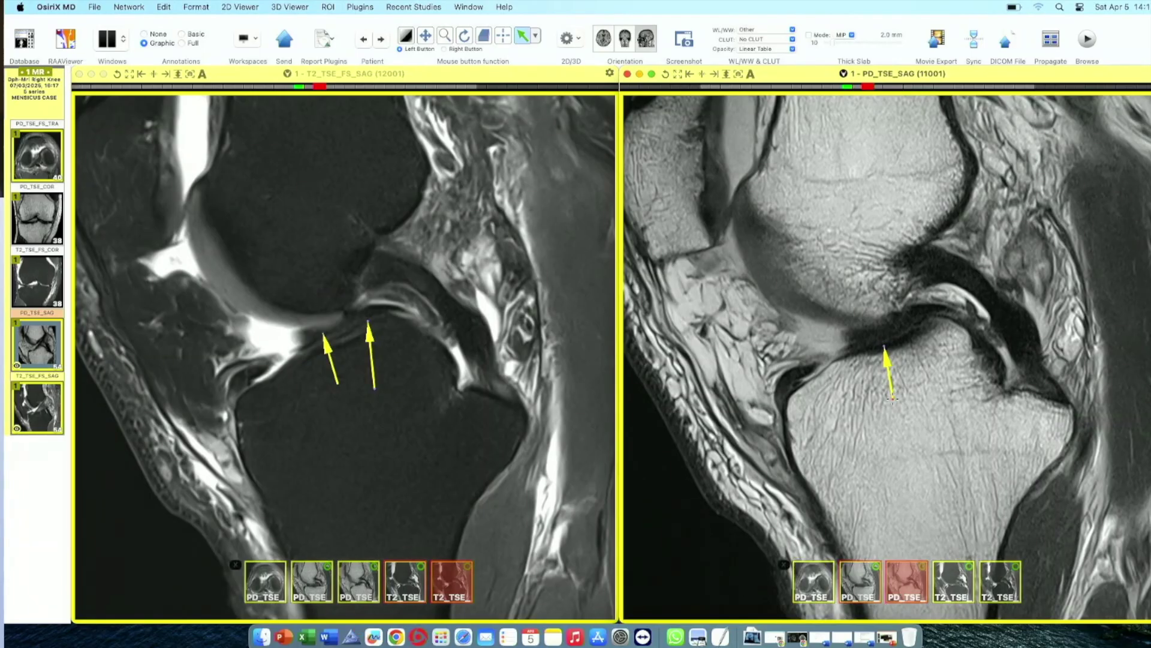
Load PD_TSE_COR on the left and T2_TSE_FS_COR on the right
left_click_drag(37, 217, 230, 311)
left_click_drag(38, 280, 813, 439)
scroll(815, 438, "down", 5)
scroll(815, 439, "up", 10)
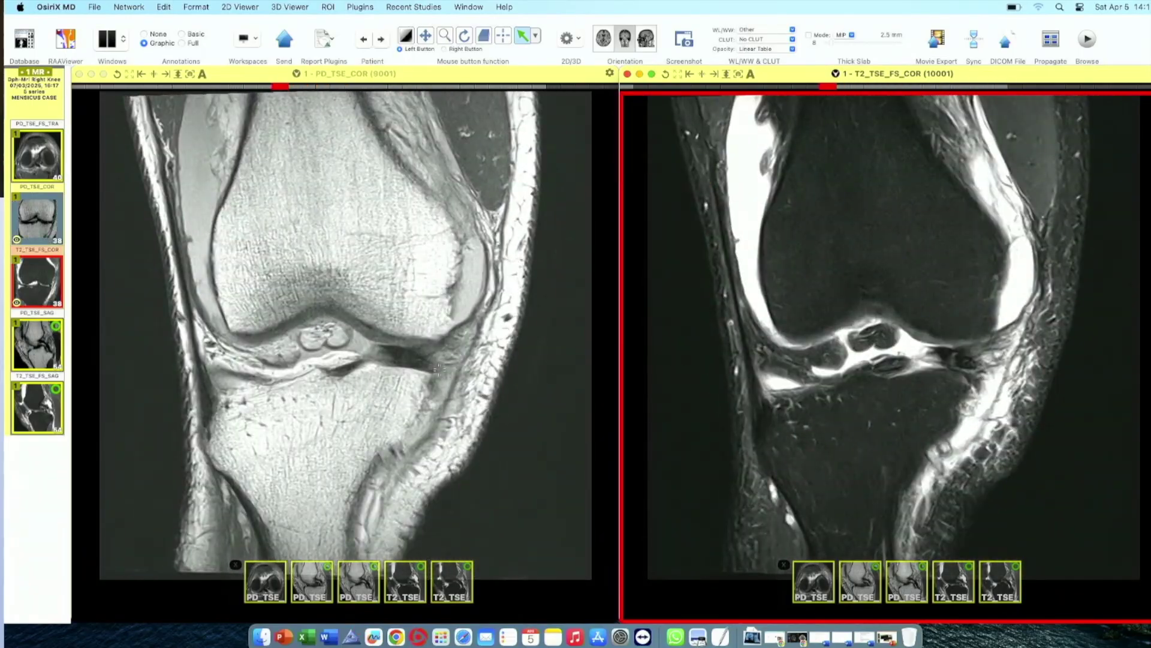
Page down through the PD coronal slices to the menisci
left_click(420, 363)
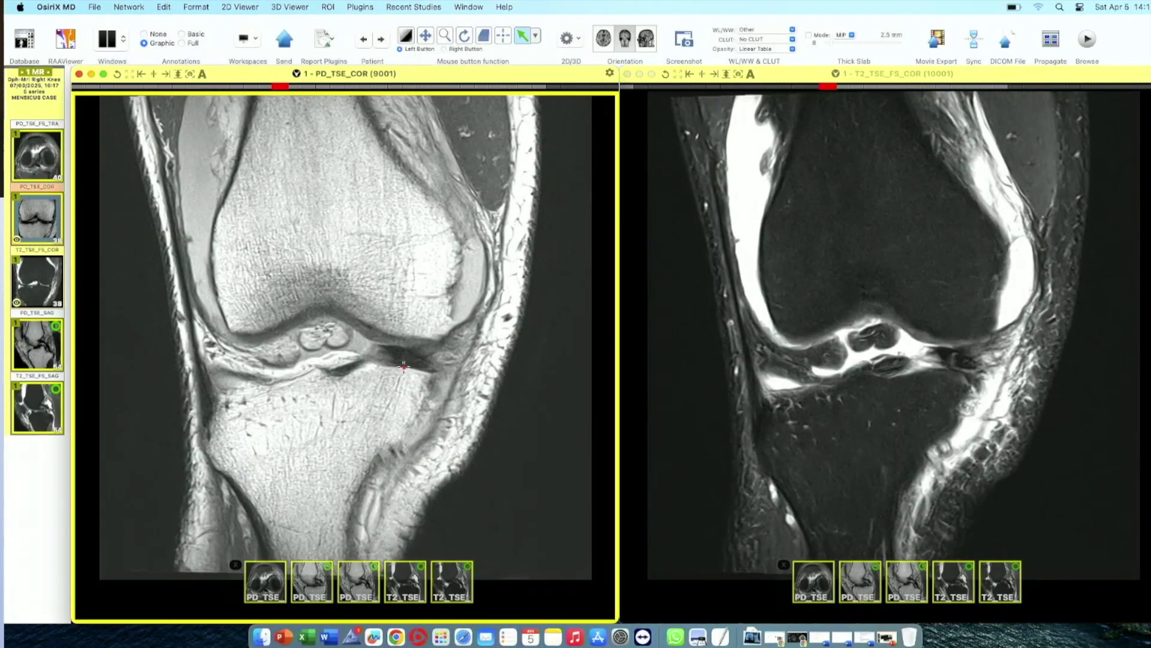
scroll(406, 402, "down", 3)
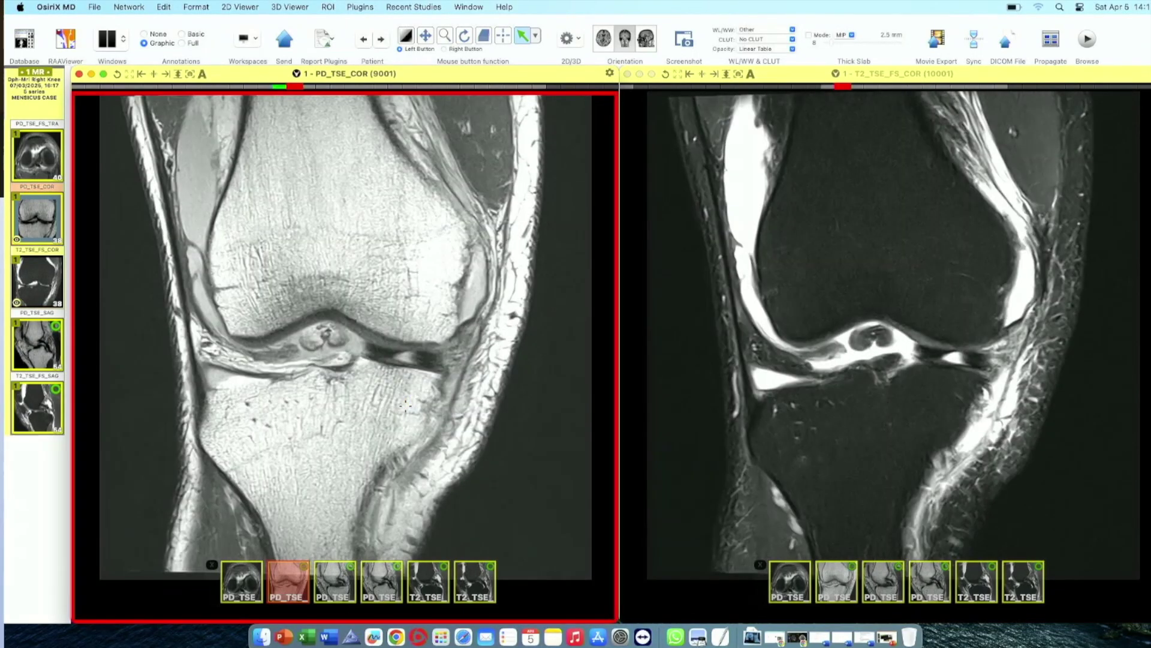
scroll(406, 405, "down", 2)
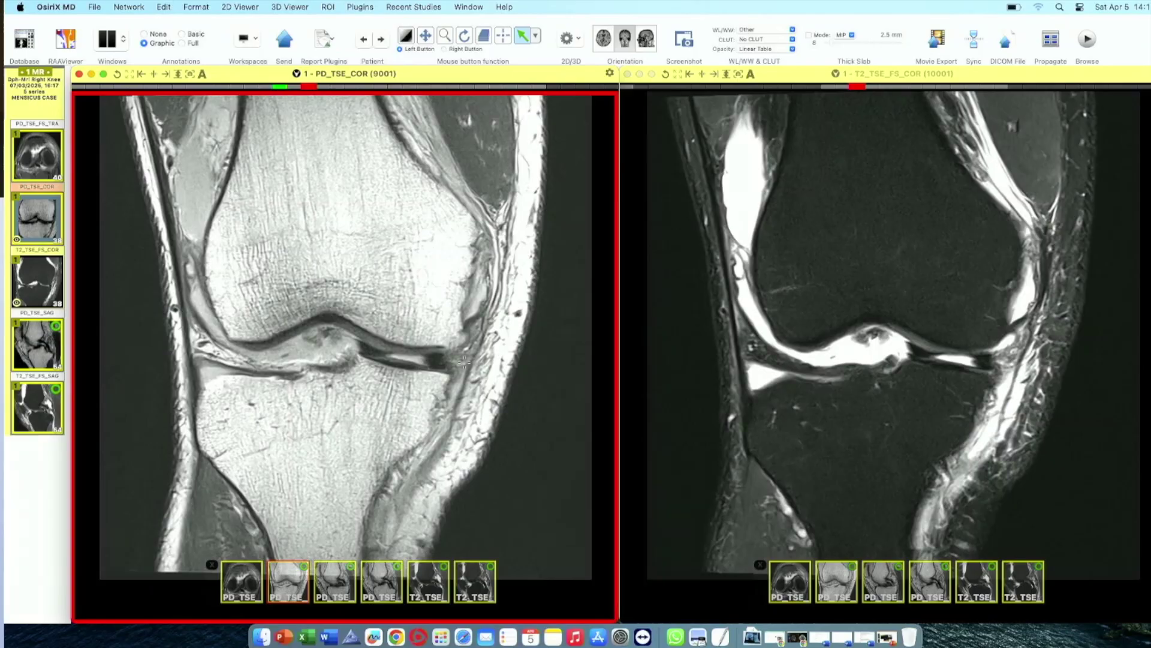
scroll(465, 360, "down", 4)
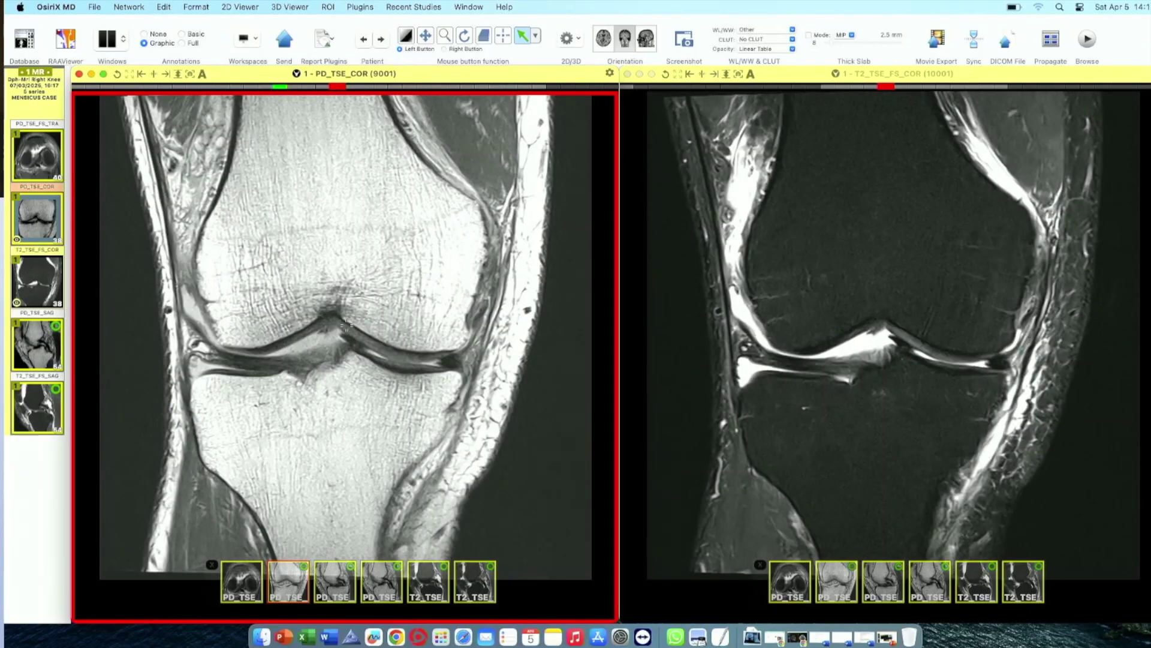
scroll(386, 384, "down", 2)
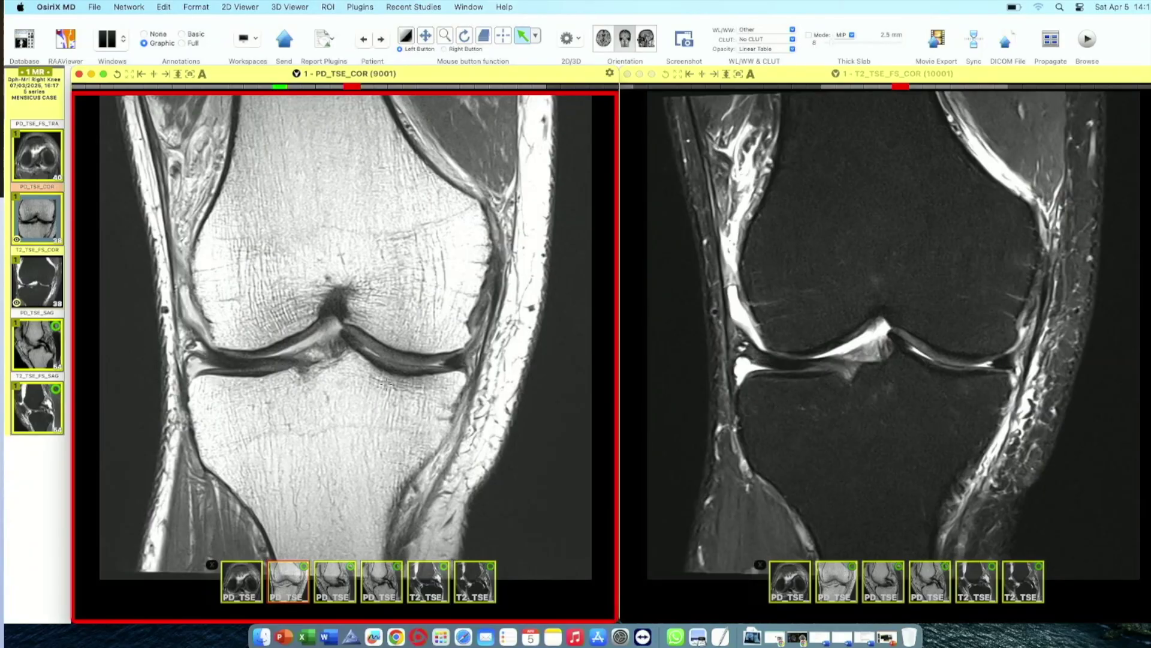
scroll(386, 384, "down", 2)
scroll(386, 384, "down", 5)
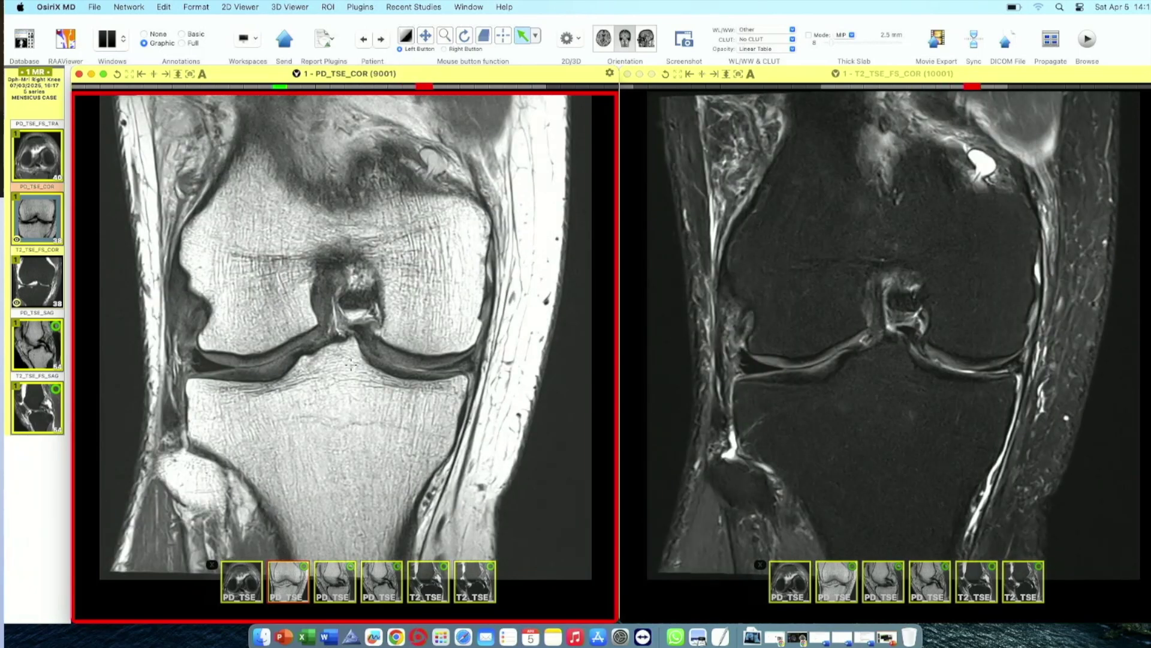
Draw an arrow near the tibial spine on the coronal slice
left_click_drag(358, 353, 333, 388)
scroll(334, 401, "down", 3)
scroll(334, 402, "up", 5)
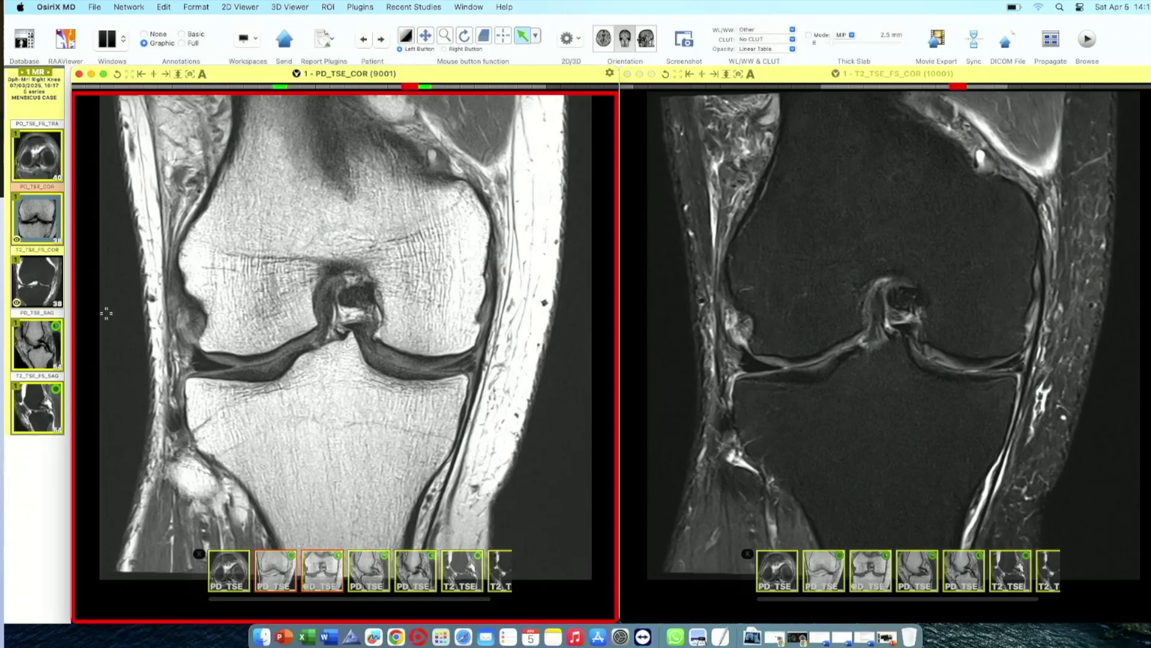
Load PD_TSE_SAG into the right viewer and scroll the sagittal and coronal slices
left_click_drag(772, 410, 772, 410)
scroll(772, 411, "down", 6)
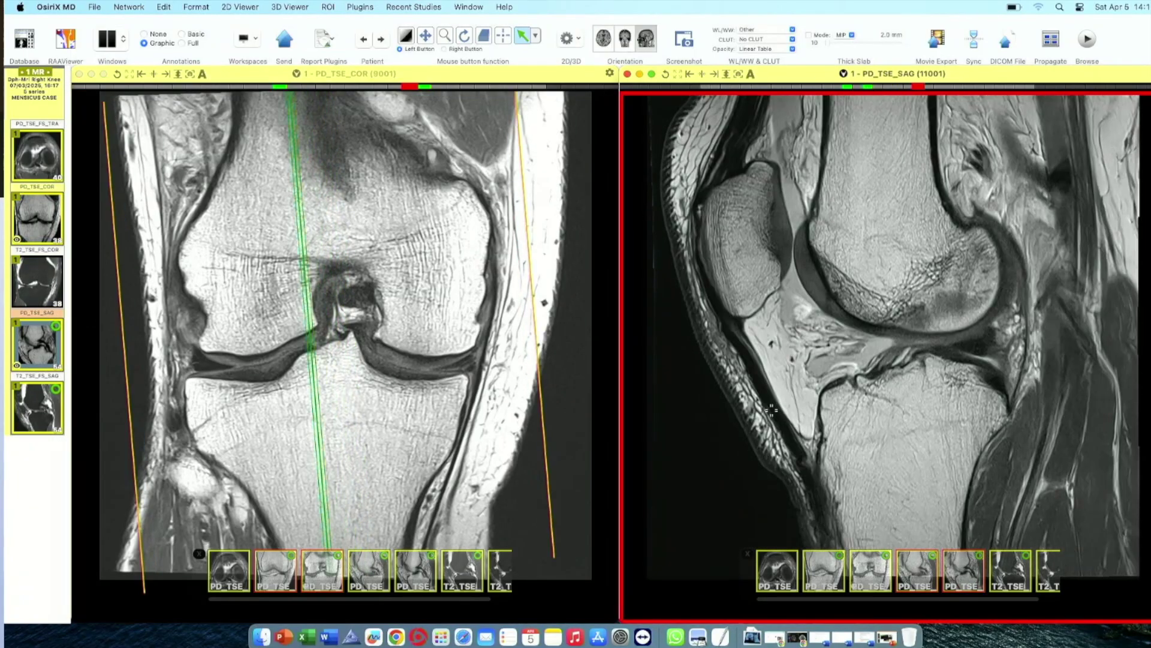
scroll(772, 410, "down", 10)
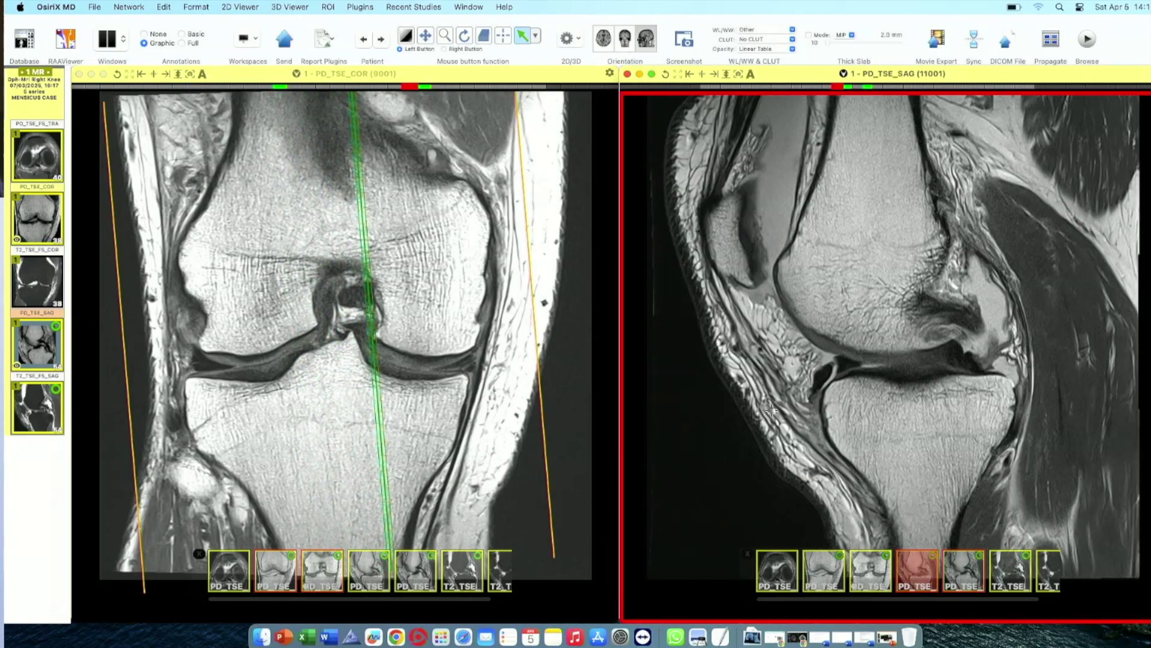
scroll(1025, 387, "down", 4)
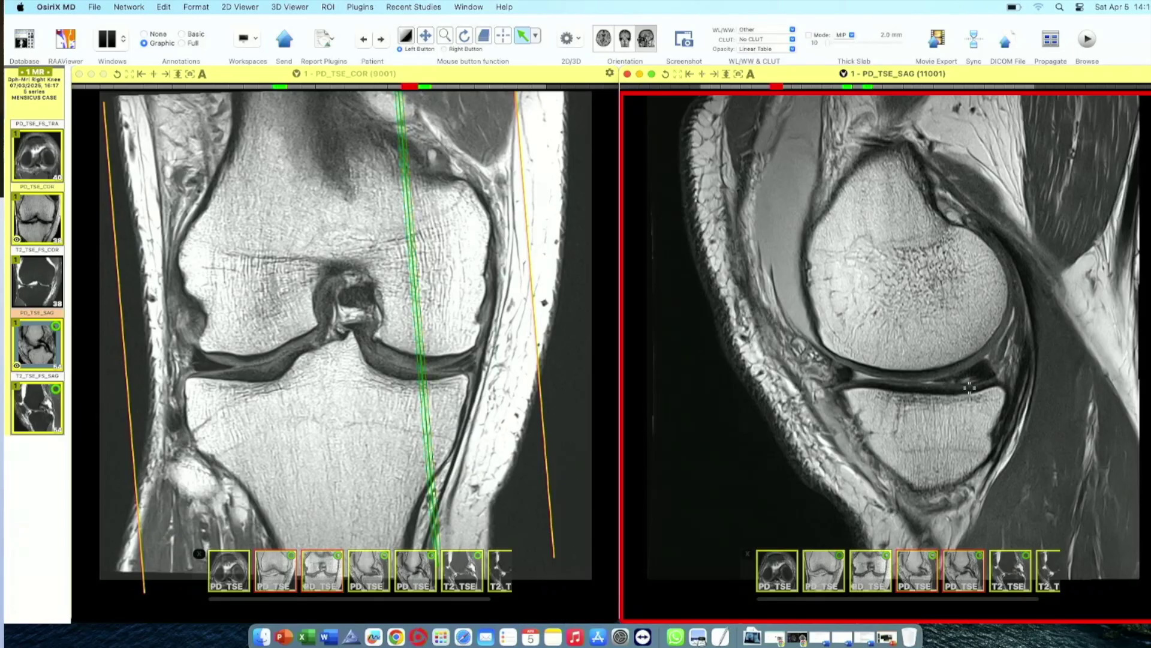
left_click(535, 465)
scroll(536, 466, "down", 3)
scroll(536, 467, "down", 5)
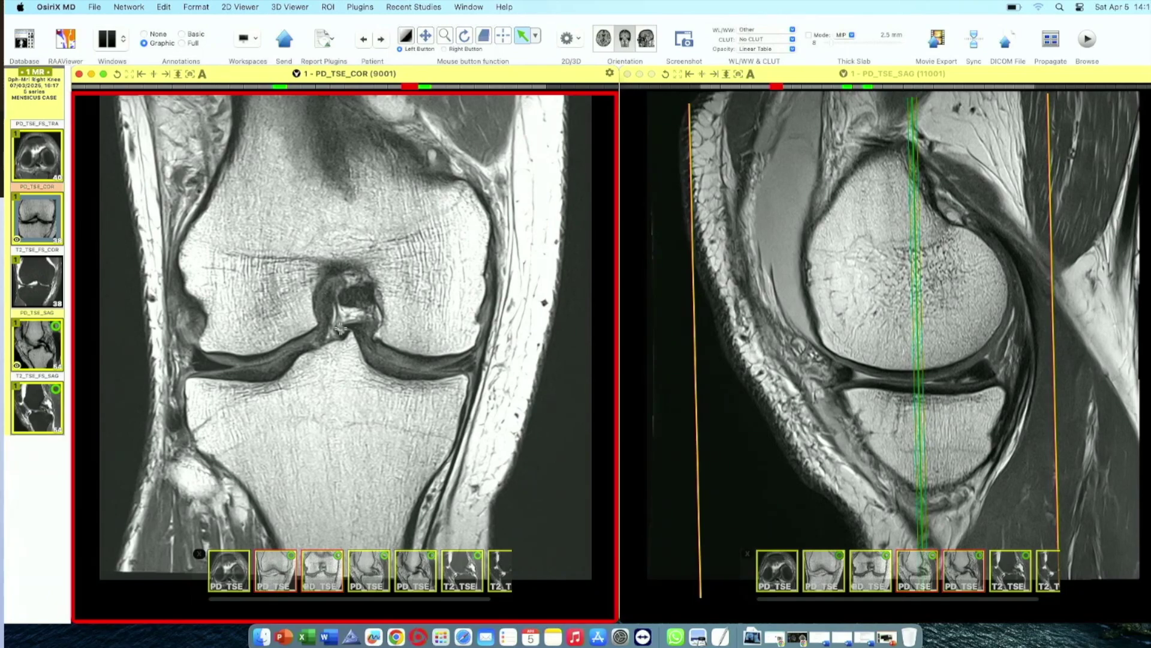
Play the meniscal tears slideshow from the CASE 2 slide
scroll(340, 328, "down", 4)
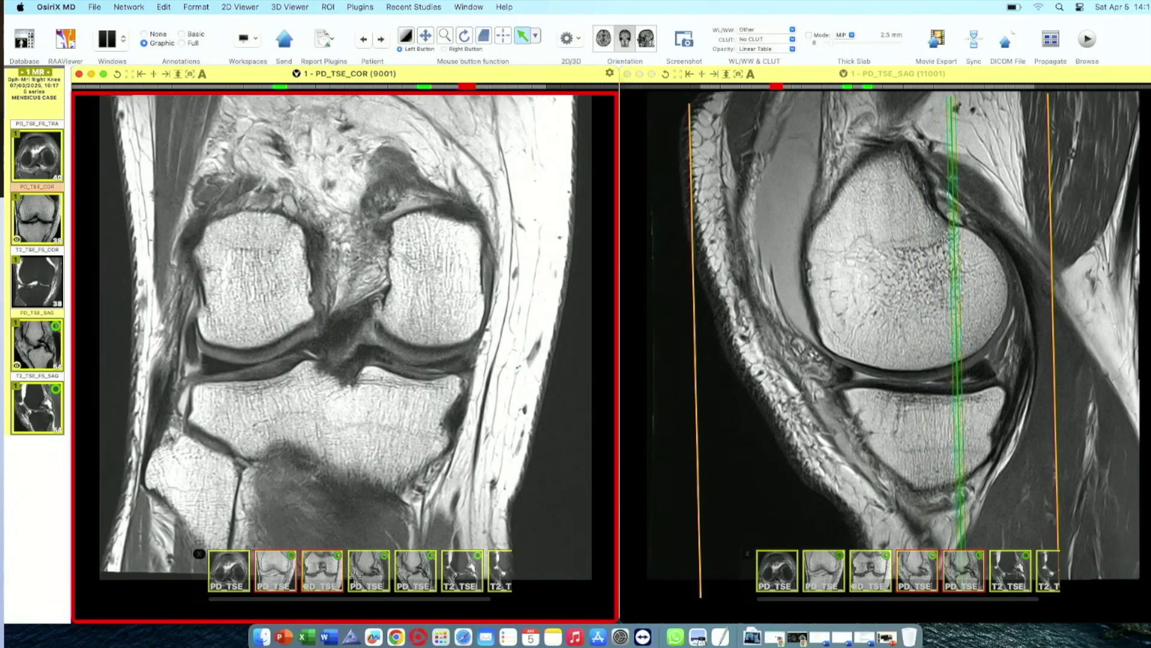
left_click(285, 637)
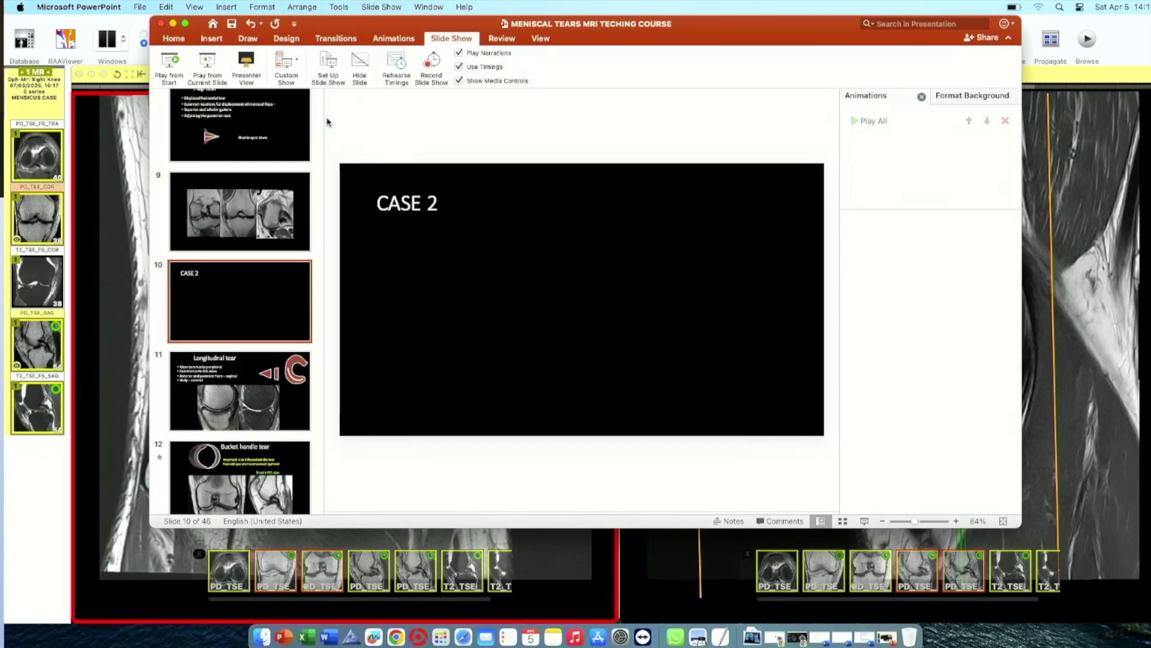
left_click(207, 63)
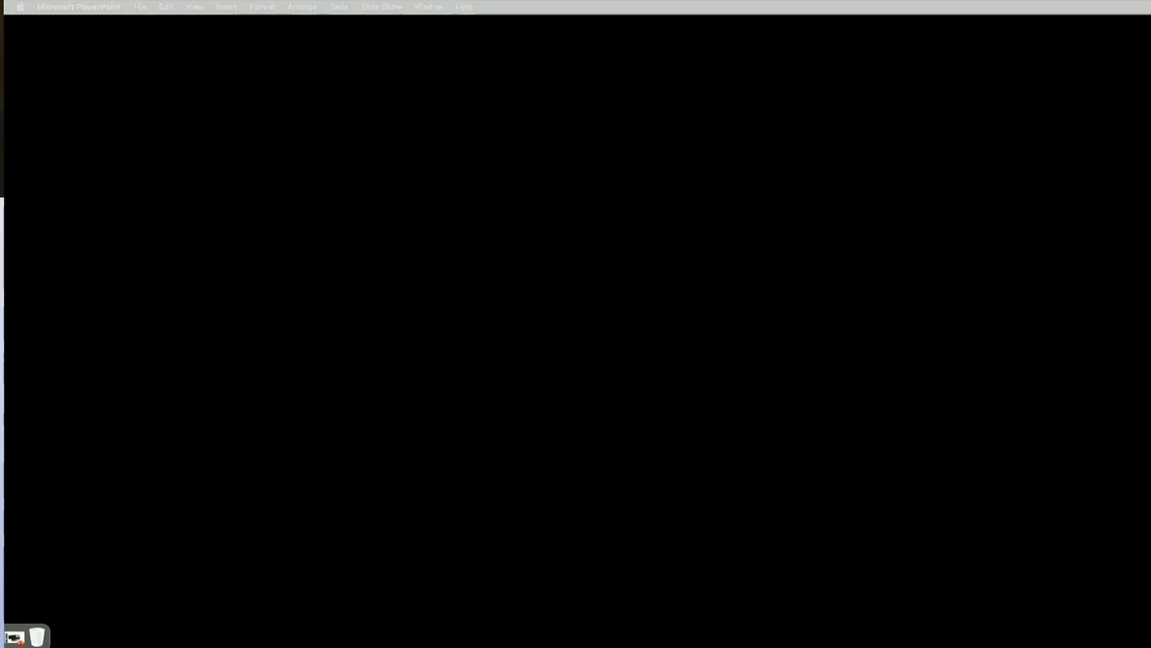